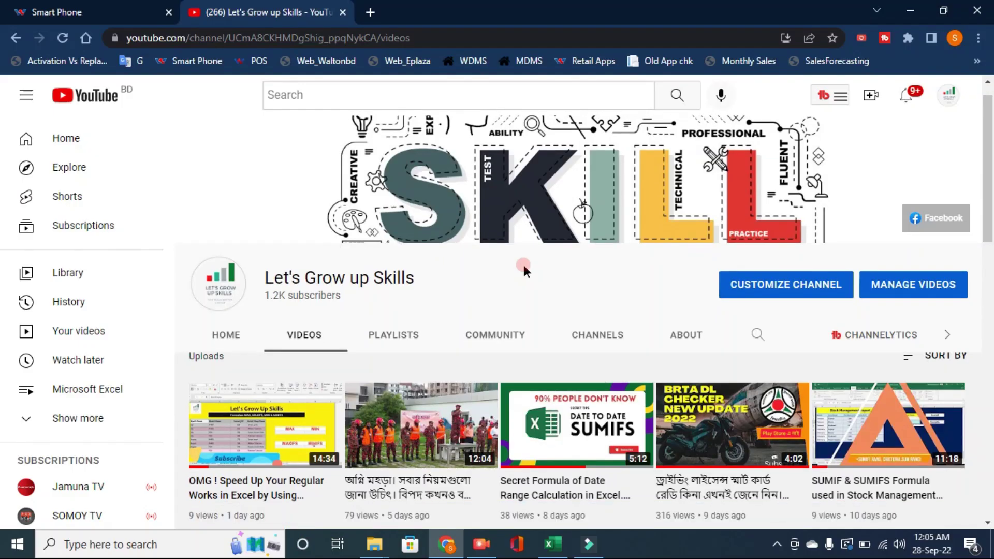
Scroll down through the Let's Grow up Skills channel's uploaded videos grid
{"action": "scroll", "coordinate": [524, 264], "scroll_direction": "down", "scroll_amount": 3}
{"action": "scroll", "coordinate": [525, 273], "scroll_direction": "down", "scroll_amount": 1}
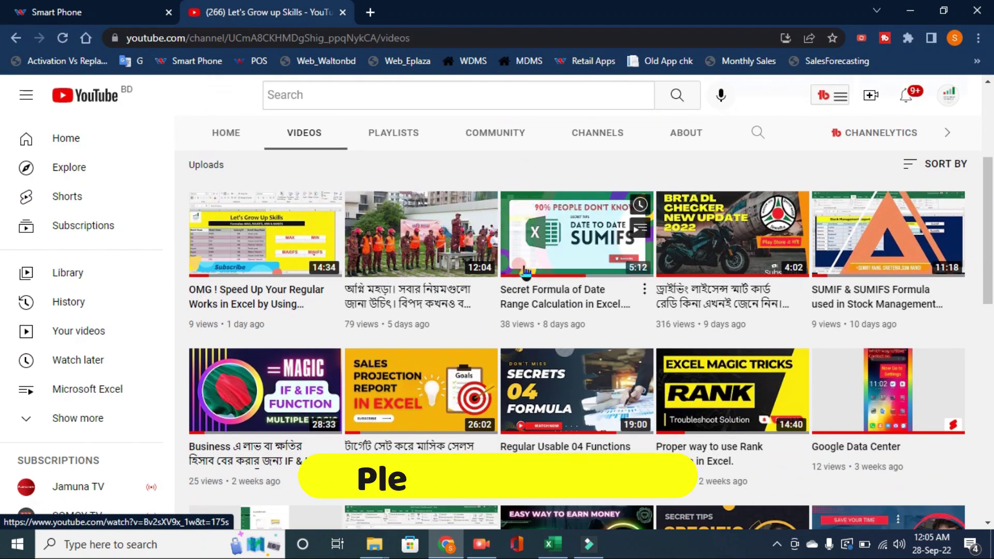
{"action": "scroll", "coordinate": [524, 273], "scroll_direction": "down", "scroll_amount": 1}
{"action": "scroll", "coordinate": [524, 273], "scroll_direction": "down", "scroll_amount": 2}
{"action": "scroll", "coordinate": [526, 272], "scroll_direction": "down", "scroll_amount": 1}
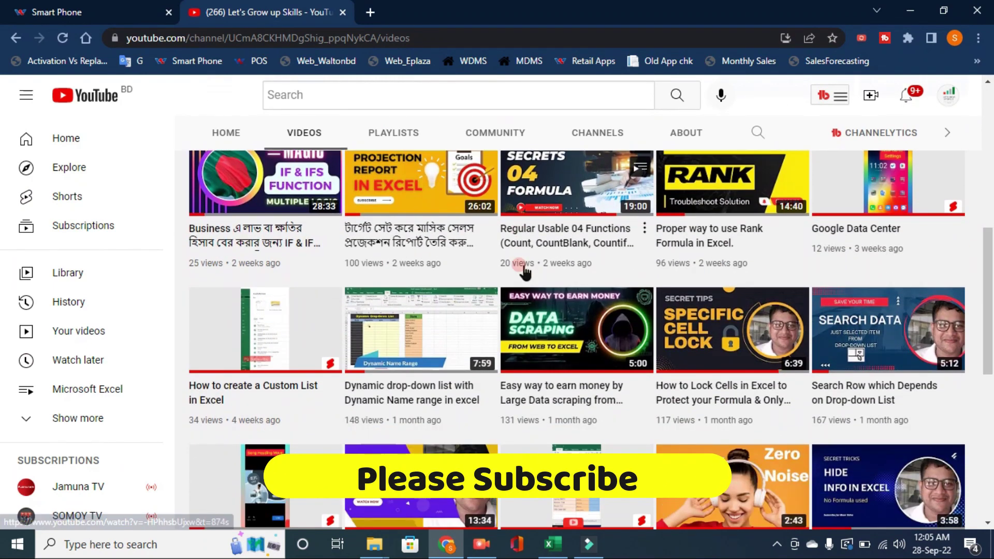
{"action": "scroll", "coordinate": [525, 272], "scroll_direction": "down", "scroll_amount": 1}
{"action": "scroll", "coordinate": [526, 273], "scroll_direction": "down", "scroll_amount": 1}
{"action": "scroll", "coordinate": [525, 273], "scroll_direction": "down", "scroll_amount": 1}
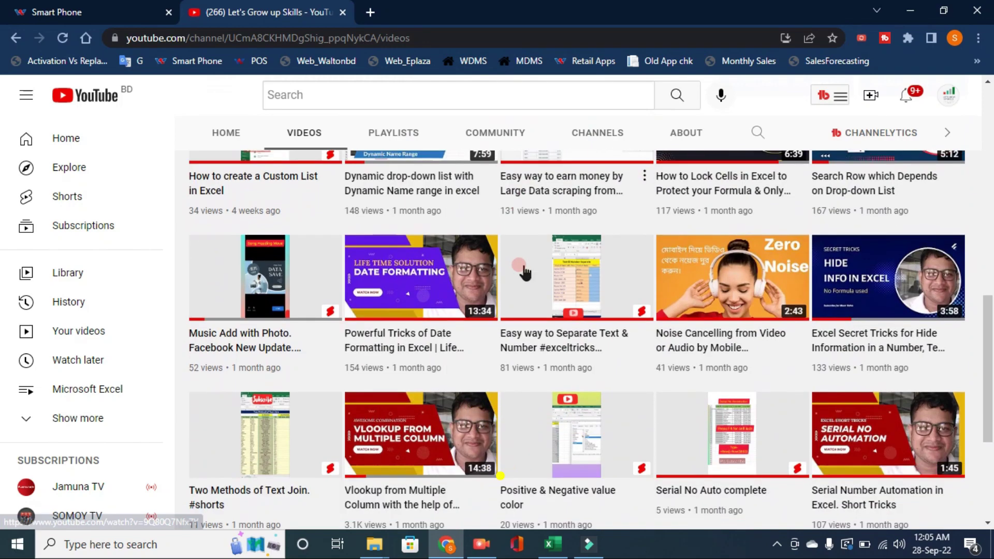
{"action": "scroll", "coordinate": [525, 272], "scroll_direction": "down", "scroll_amount": 2}
{"action": "scroll", "coordinate": [524, 272], "scroll_direction": "down", "scroll_amount": 1}
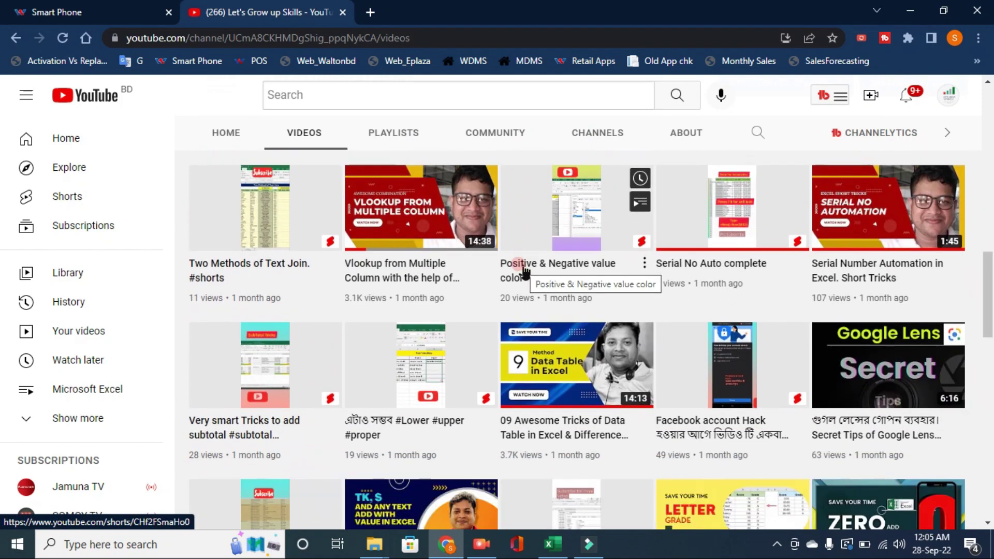
{"action": "scroll", "coordinate": [525, 272], "scroll_direction": "down", "scroll_amount": 2}
{"action": "scroll", "coordinate": [525, 272], "scroll_direction": "down", "scroll_amount": 2}
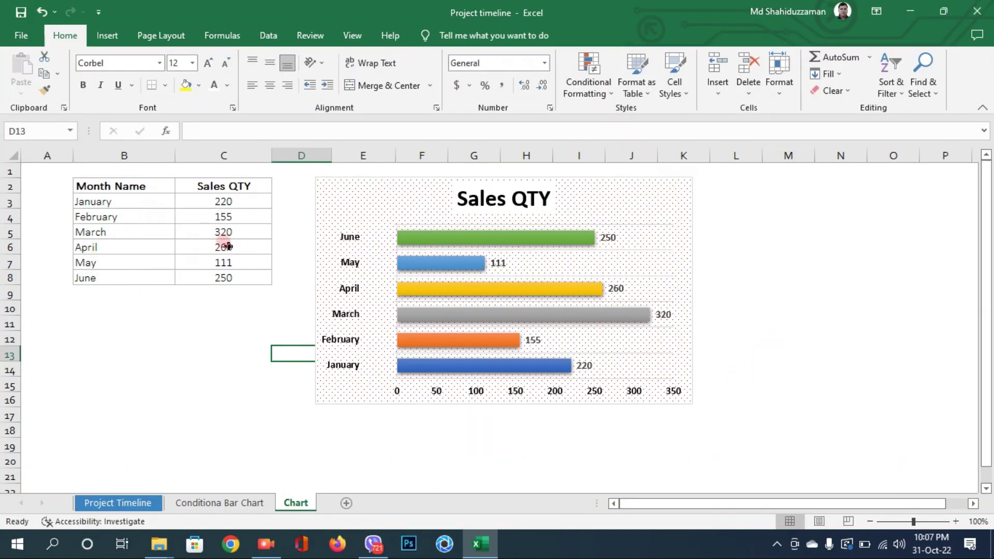
{"action": "left_click", "coordinate": [455, 190]}
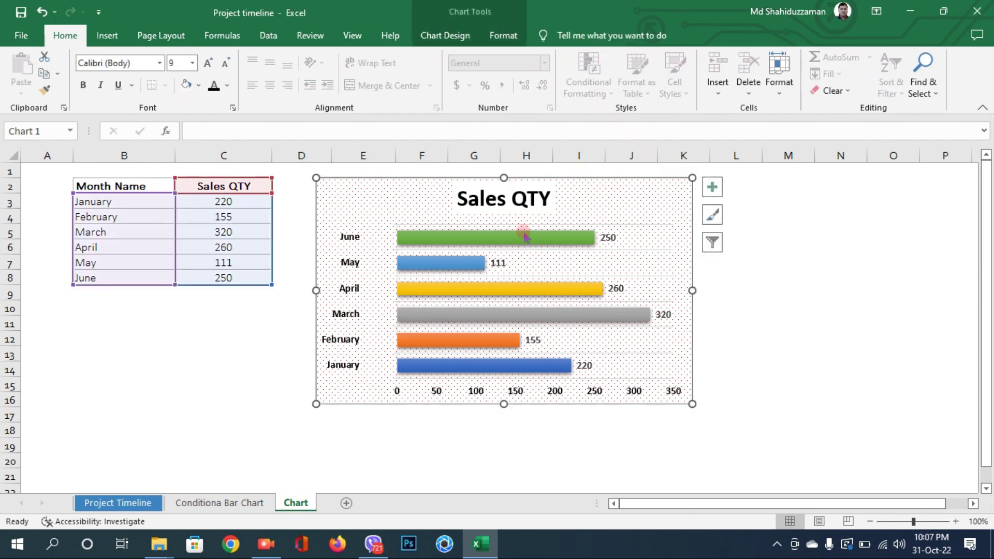
{"action": "left_click", "coordinate": [387, 189]}
{"action": "left_click", "coordinate": [254, 334]}
Drag the finished example chart far right to column N
{"action": "left_click", "coordinate": [363, 202]}
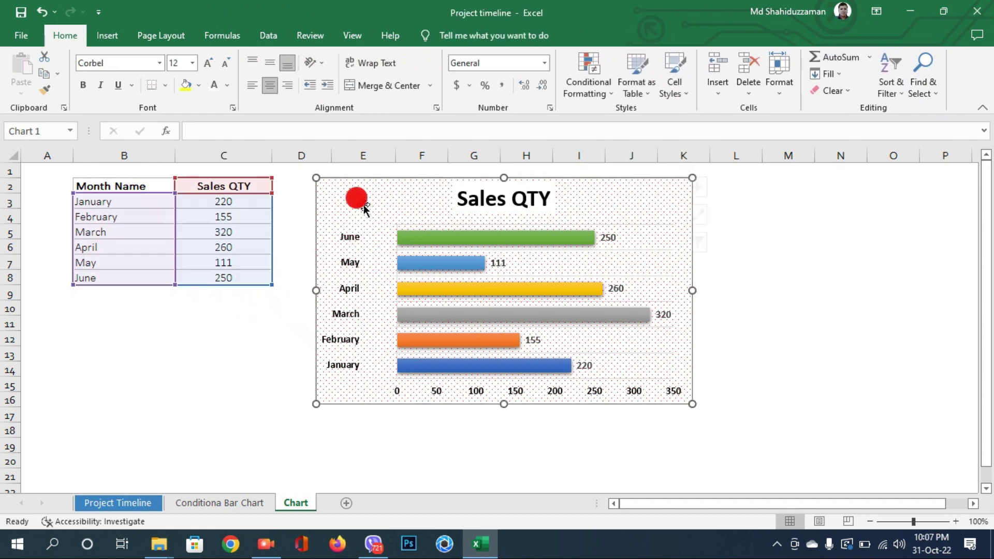
{"action": "left_click_drag", "start_coordinate": [347, 207], "coordinate": [849, 213]}
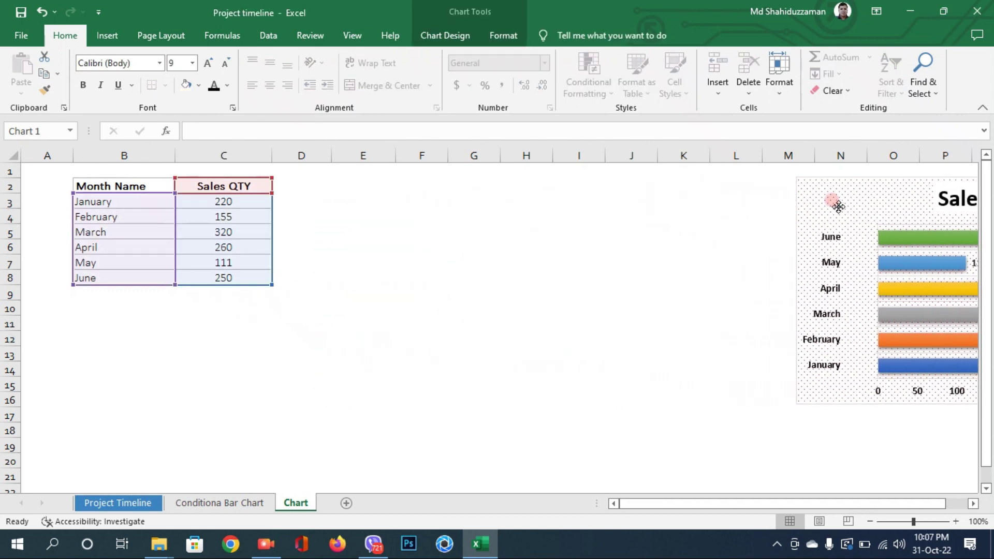
{"action": "left_click", "coordinate": [458, 262]}
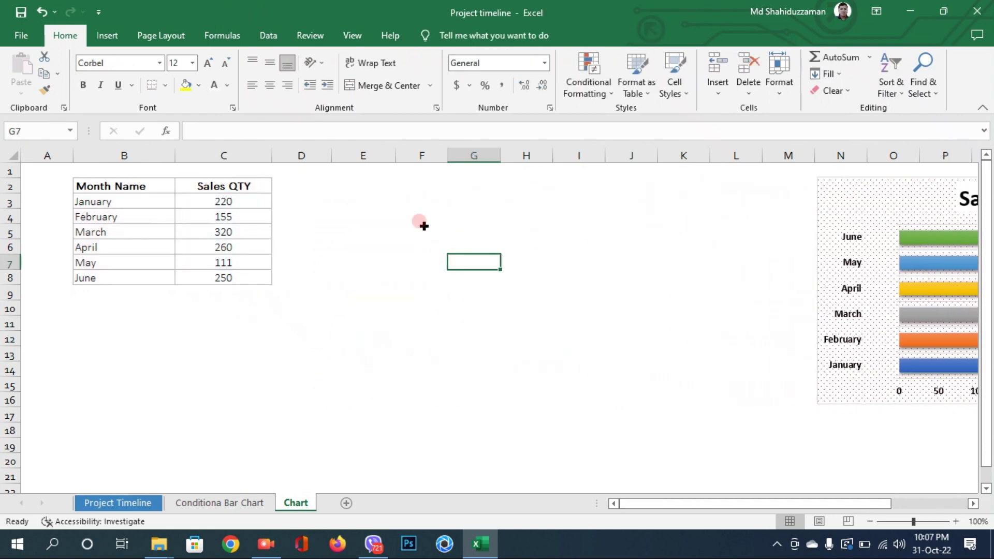
{"action": "left_click", "coordinate": [414, 293]}
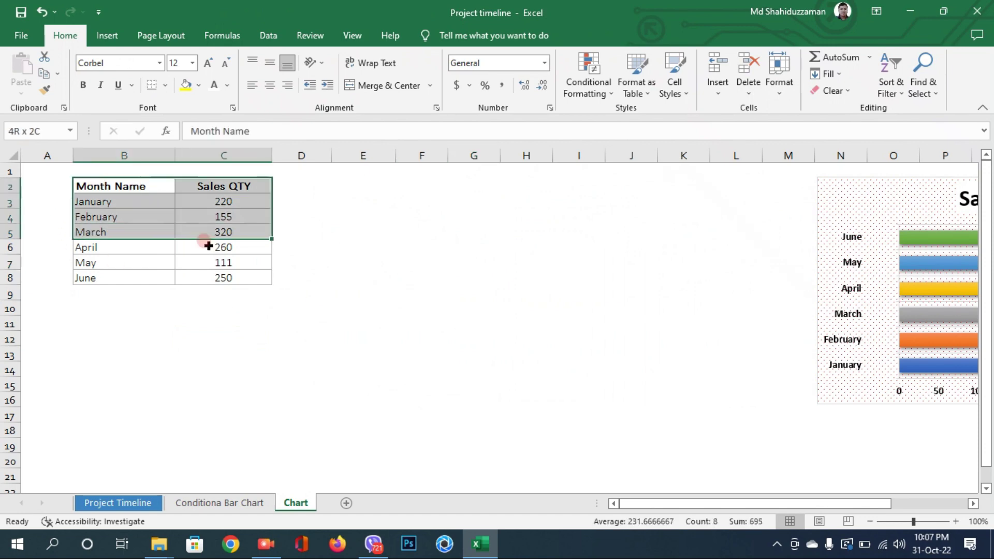
Select the Month Name and Sales QTY data range B2:C8
{"action": "left_click_drag", "start_coordinate": [98, 187], "coordinate": [217, 277]}
{"action": "left_click", "coordinate": [179, 259]}
{"action": "left_click_drag", "start_coordinate": [140, 184], "coordinate": [212, 277]}
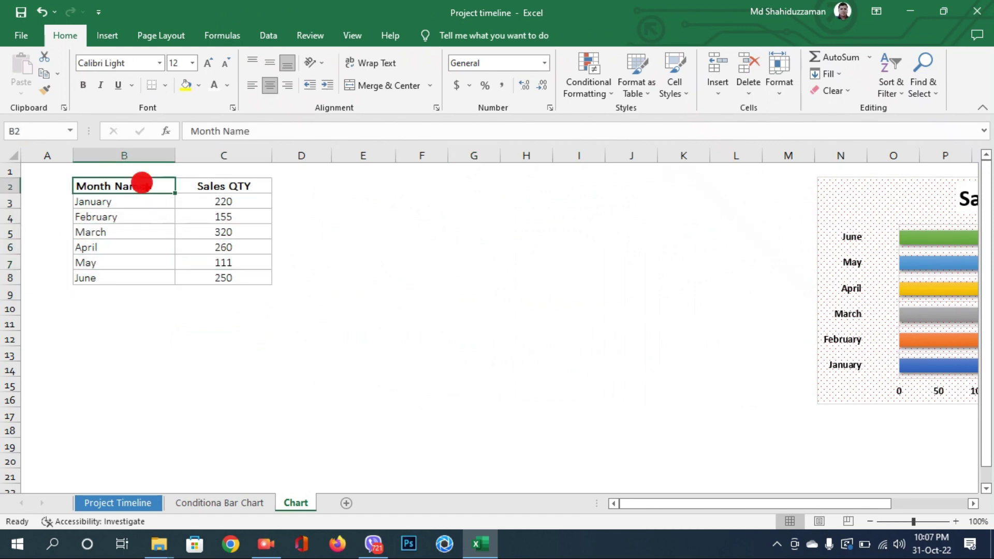
{"action": "left_click", "coordinate": [195, 228]}
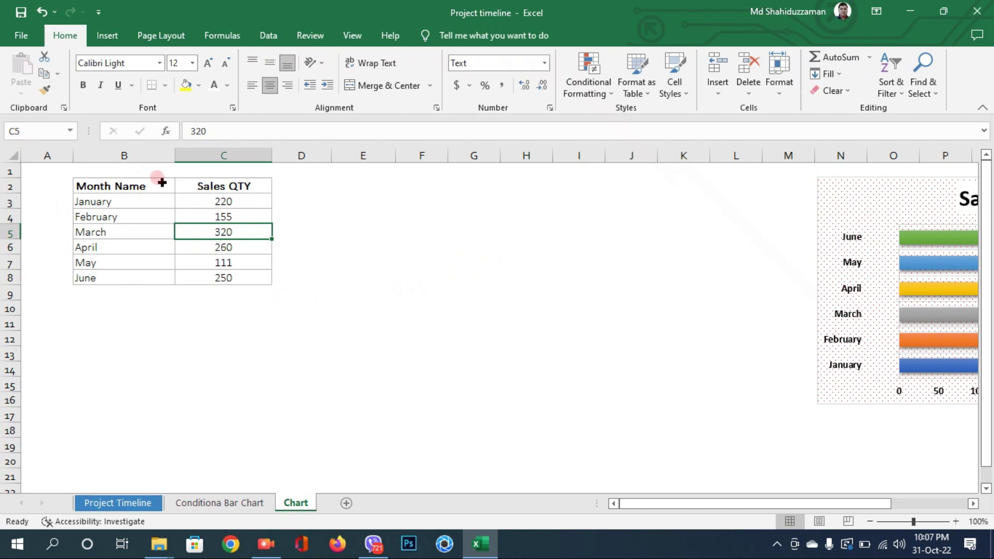
{"action": "left_click_drag", "start_coordinate": [156, 185], "coordinate": [197, 274]}
{"action": "left_click", "coordinate": [176, 233]}
{"action": "left_click_drag", "start_coordinate": [151, 185], "coordinate": [214, 273]}
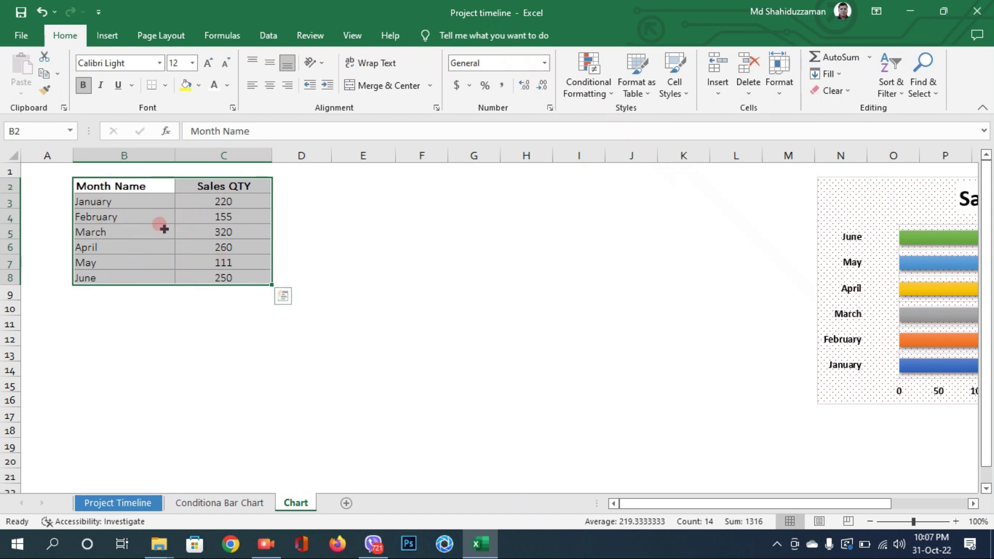
Insert a 2-D Clustered Bar chart of the Sales QTY data
{"action": "left_click", "coordinate": [107, 36]}
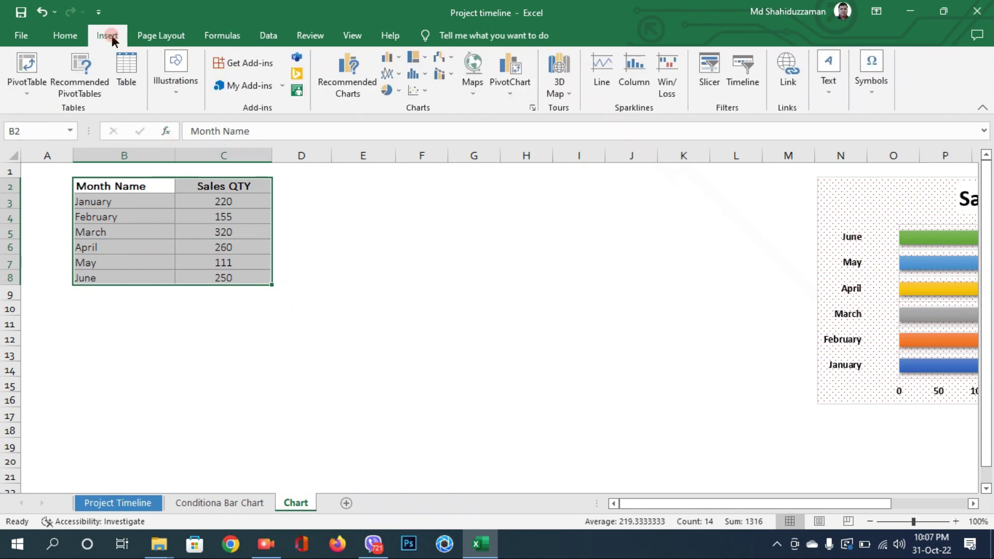
{"action": "left_click", "coordinate": [390, 57]}
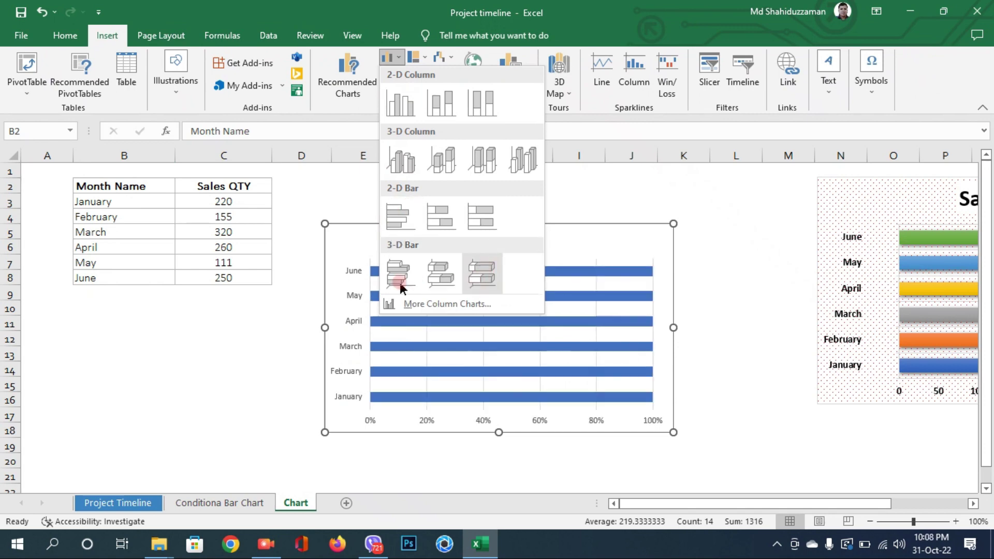
{"action": "left_click", "coordinate": [395, 220]}
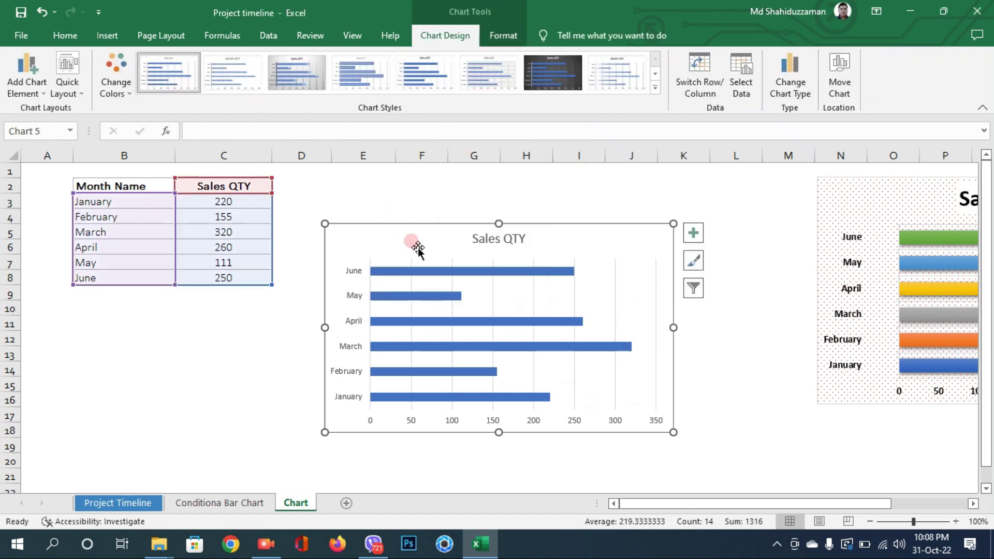
Place the new chart beside the table and briefly shift the example chart into view
{"action": "left_click_drag", "start_coordinate": [412, 244], "coordinate": [402, 210]}
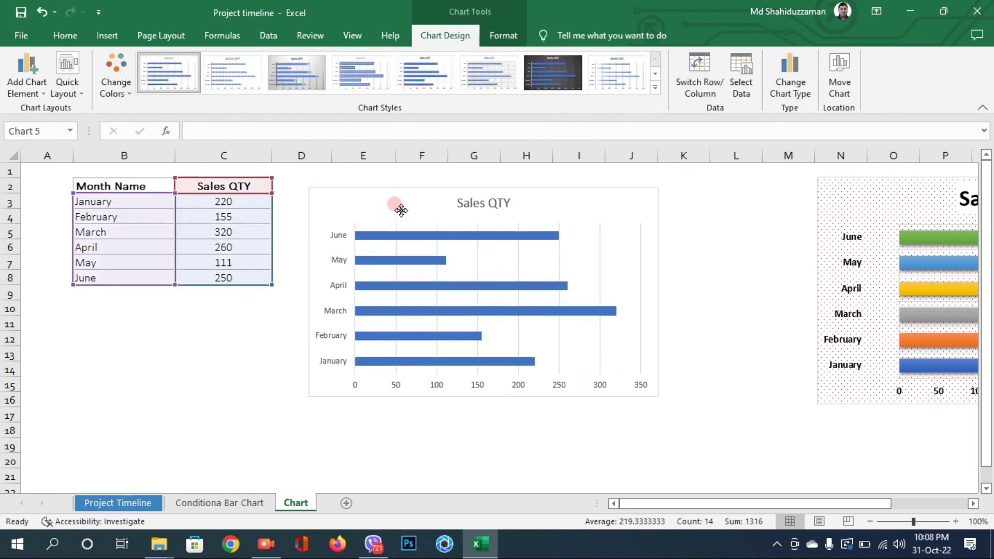
{"action": "left_click", "coordinate": [454, 234]}
{"action": "left_click", "coordinate": [450, 250]}
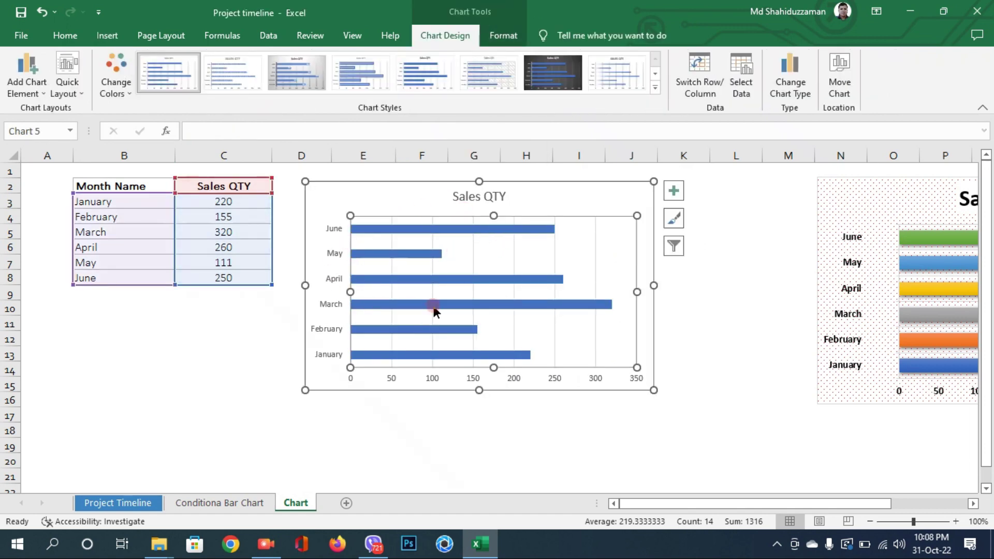
{"action": "left_click_drag", "start_coordinate": [862, 198], "coordinate": [738, 204]}
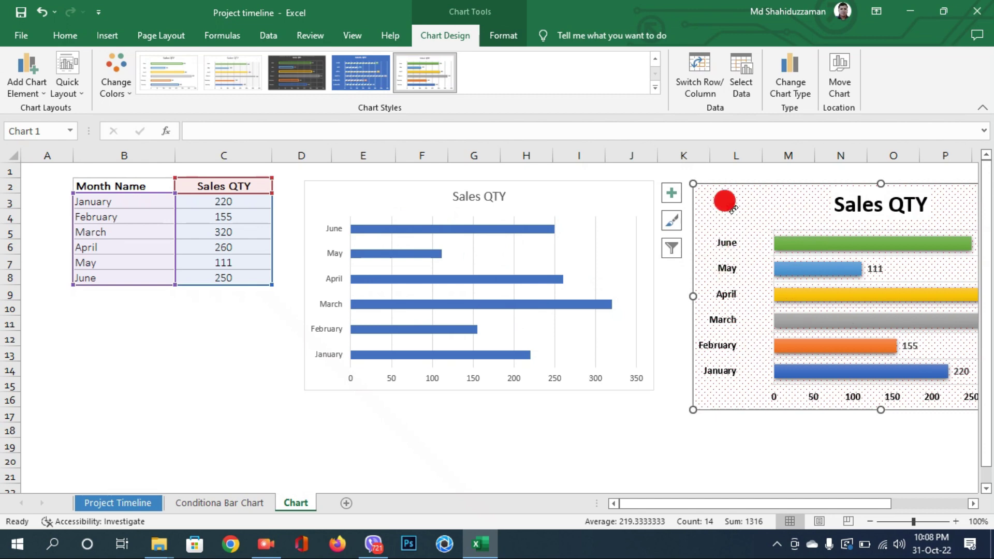
{"action": "left_click_drag", "start_coordinate": [724, 206], "coordinate": [777, 202]}
Select the new chart's whole bar series and open its Format Data Series settings
{"action": "left_click", "coordinate": [672, 412]}
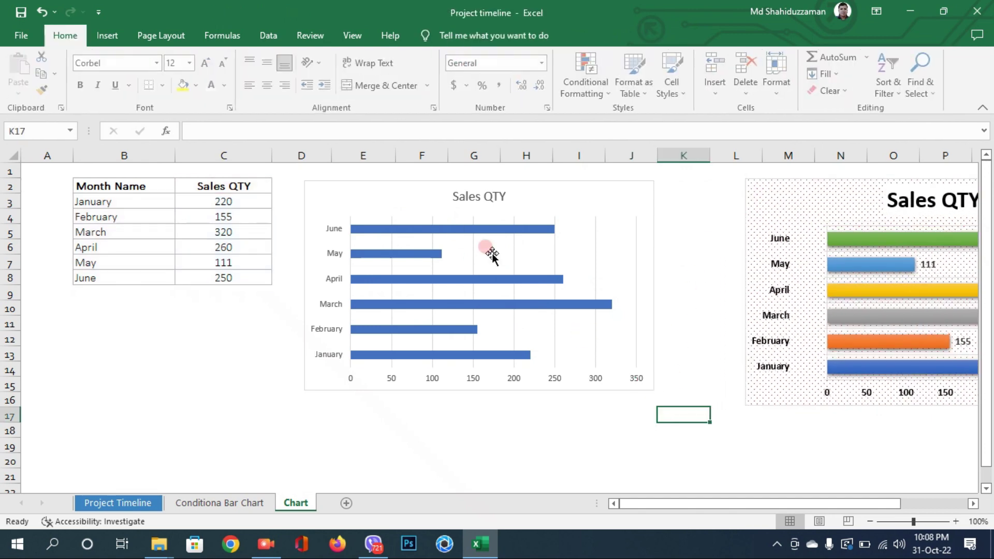
{"action": "left_click", "coordinate": [385, 200]}
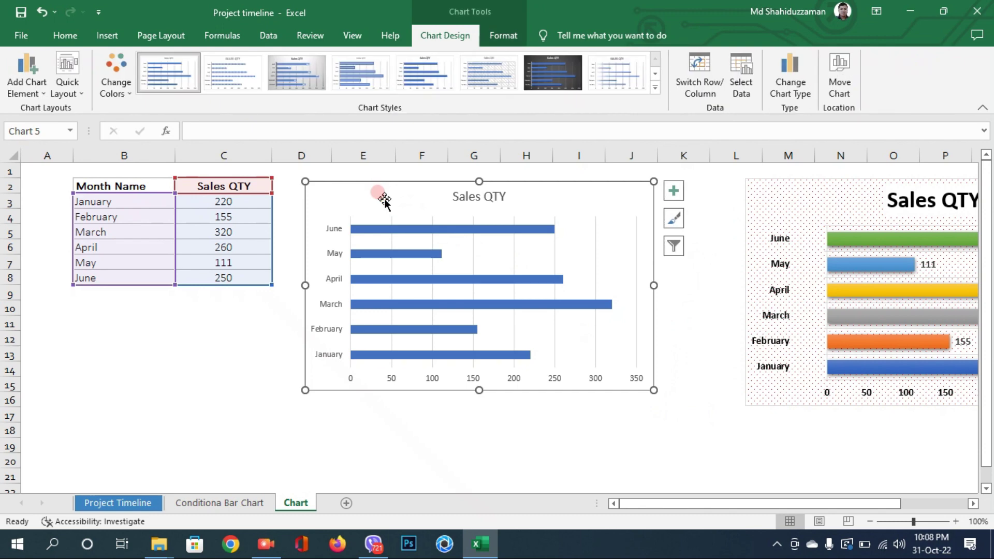
{"action": "left_click", "coordinate": [386, 232]}
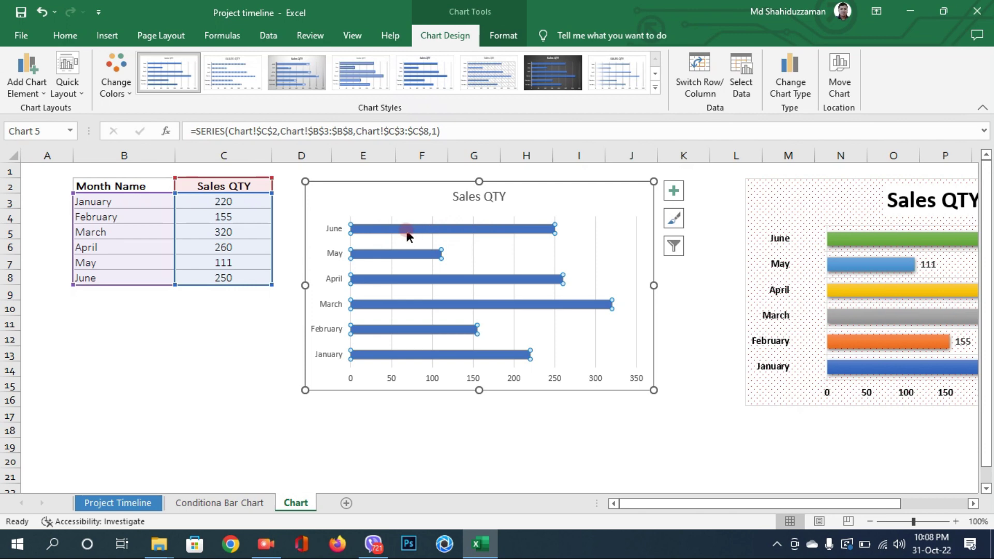
{"action": "double_click", "coordinate": [397, 229]}
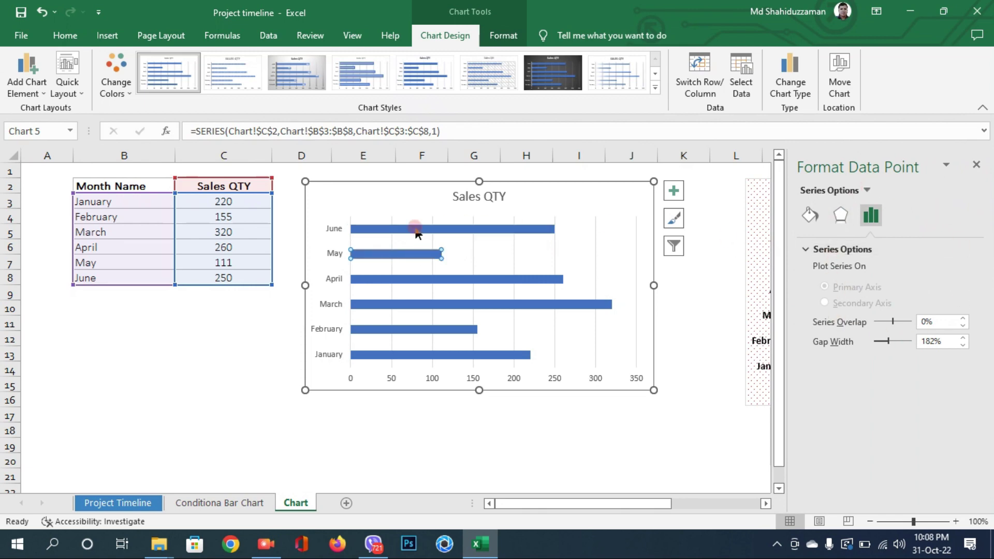
{"action": "left_click", "coordinate": [533, 391]}
{"action": "left_click", "coordinate": [533, 398]}
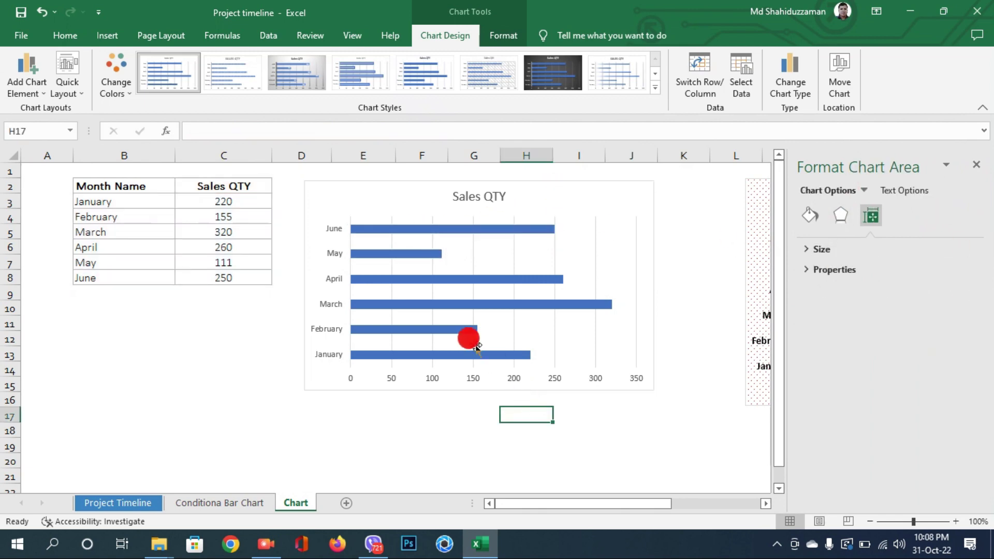
{"action": "left_click", "coordinate": [402, 229]}
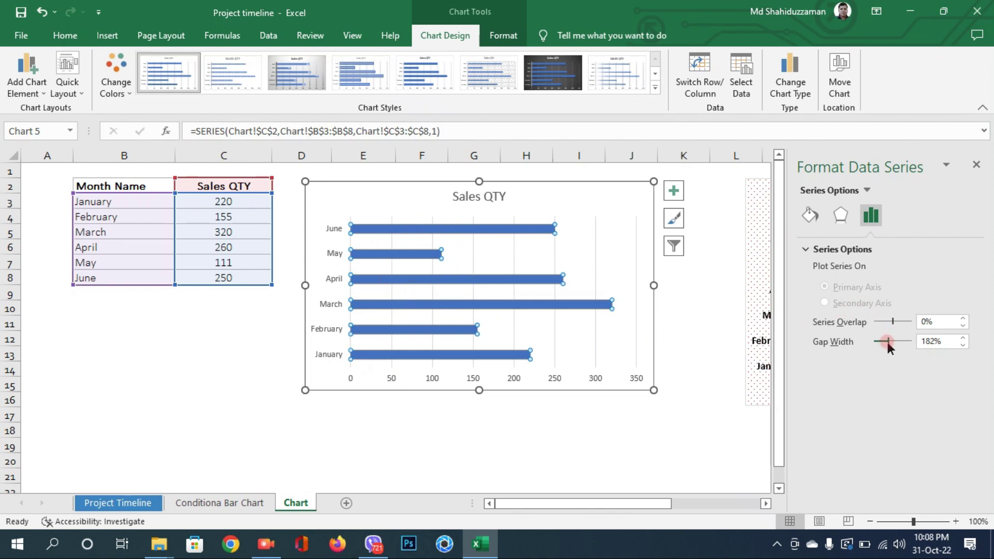
Set the bar series Gap Width to 60%
{"action": "left_click", "coordinate": [921, 346]}
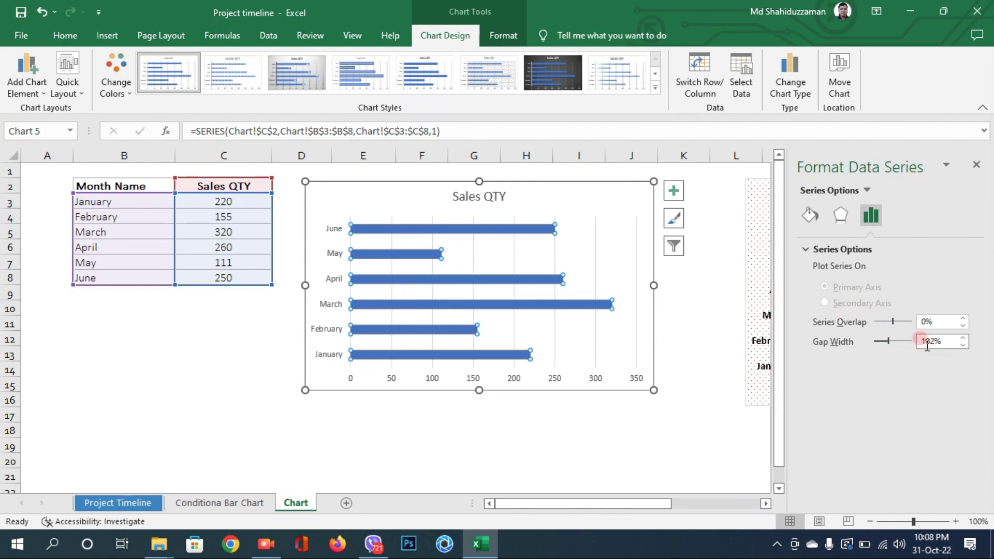
{"action": "left_click", "coordinate": [889, 344]}
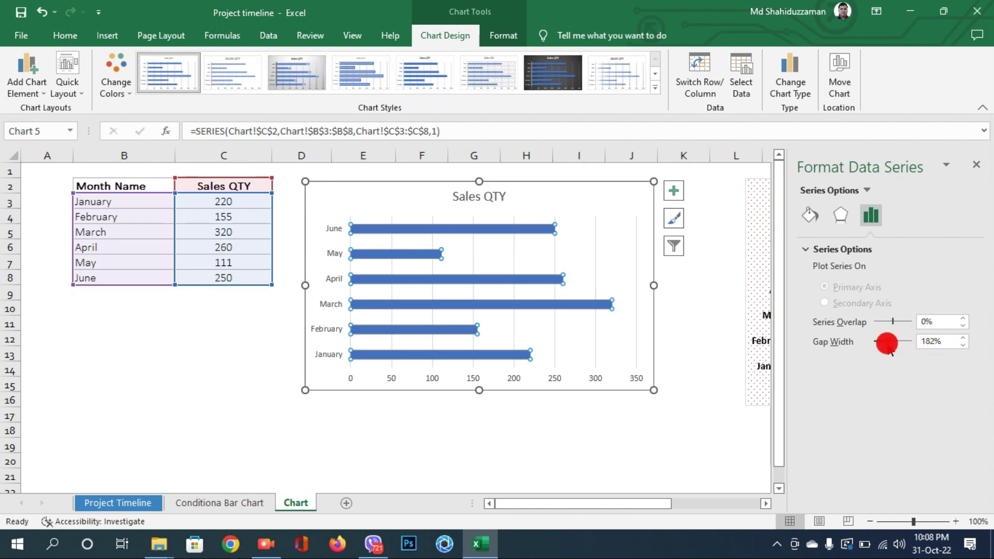
{"action": "left_click", "coordinate": [410, 236]}
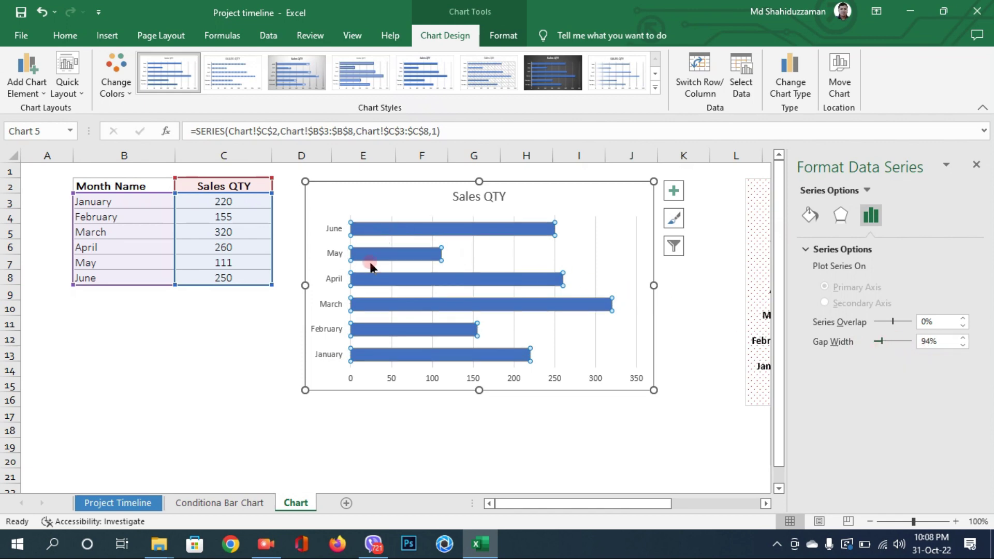
{"action": "left_click", "coordinate": [366, 202]}
{"action": "left_click", "coordinate": [928, 340]}
{"action": "left_click_drag", "start_coordinate": [931, 341], "coordinate": [919, 342]}
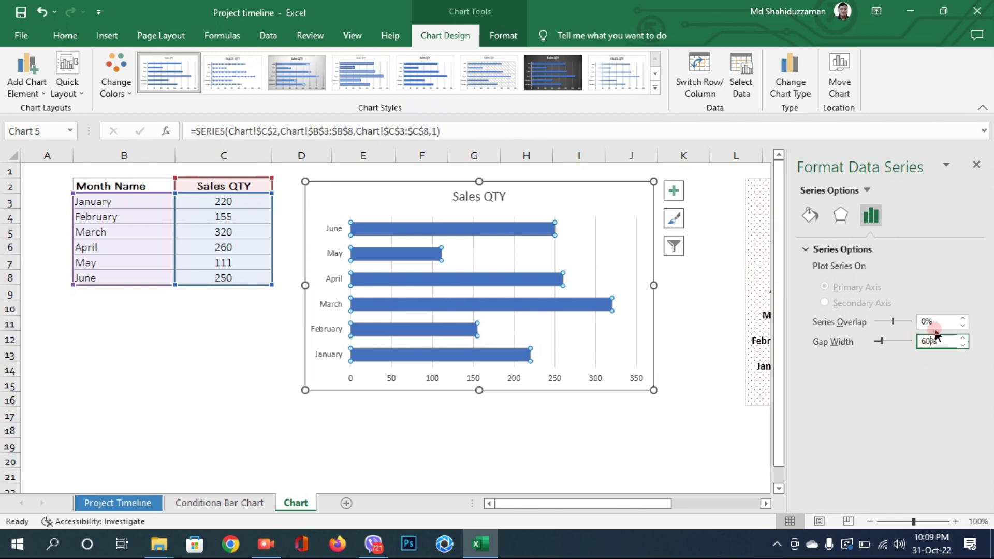
{"action": "left_click", "coordinate": [922, 322]}
{"action": "left_click", "coordinate": [409, 238]}
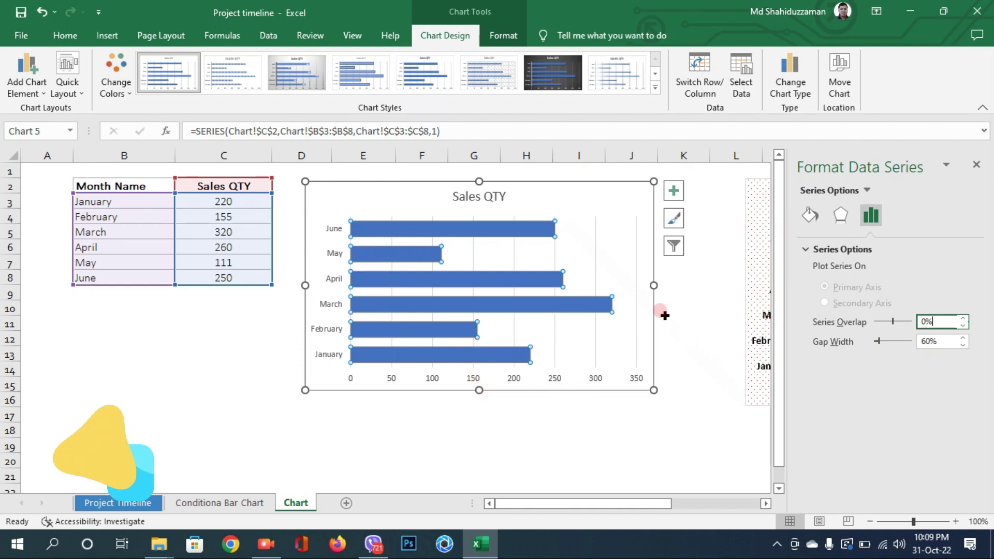
Select the chart's gridlines and show the Gridlines submenu under Chart Elements
{"action": "left_click", "coordinate": [594, 332]}
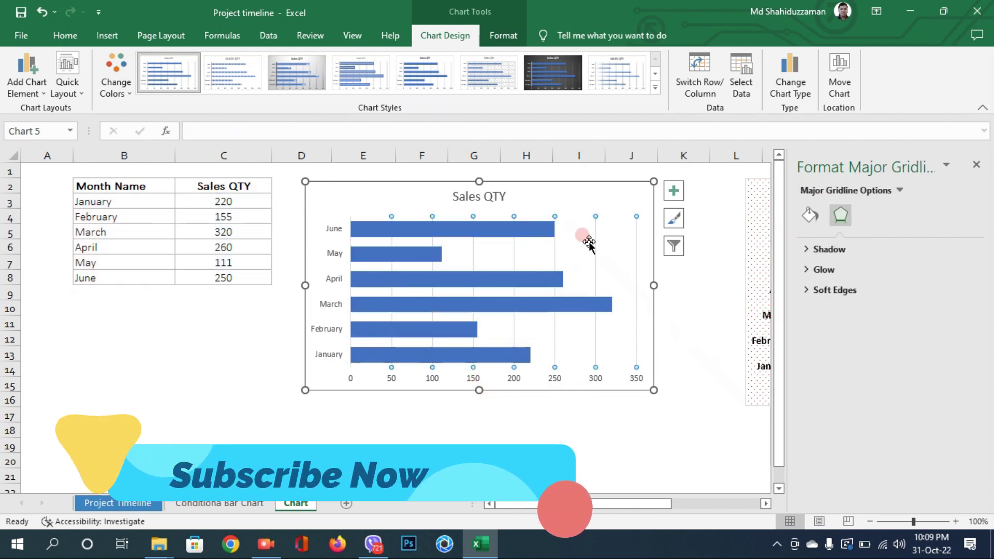
{"action": "left_click", "coordinate": [595, 364]}
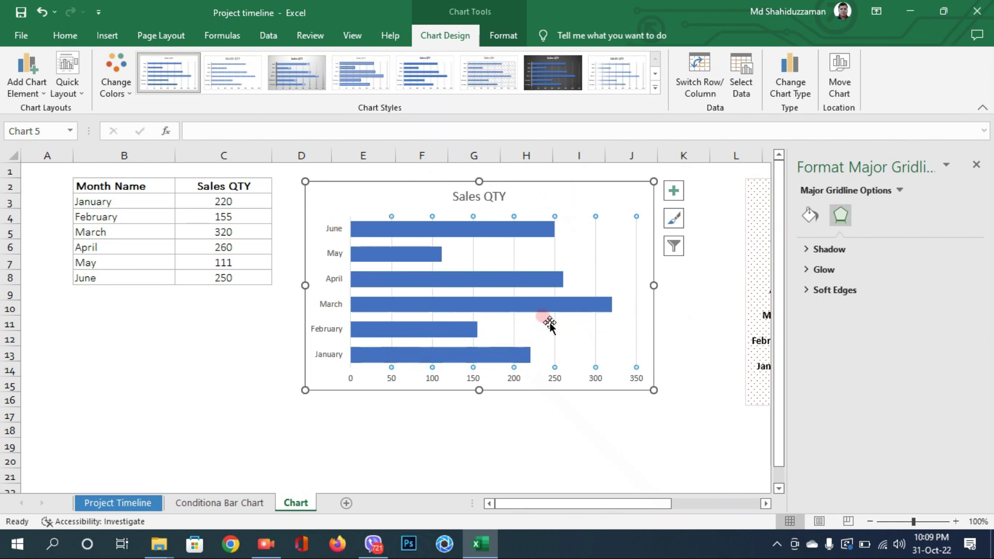
{"action": "left_click", "coordinate": [674, 191]}
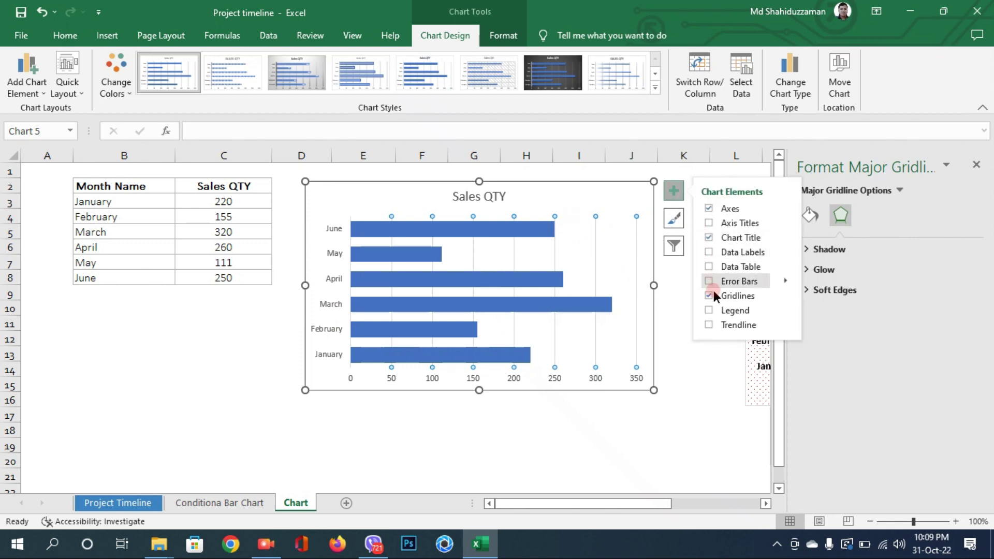
{"action": "left_click", "coordinate": [786, 296]}
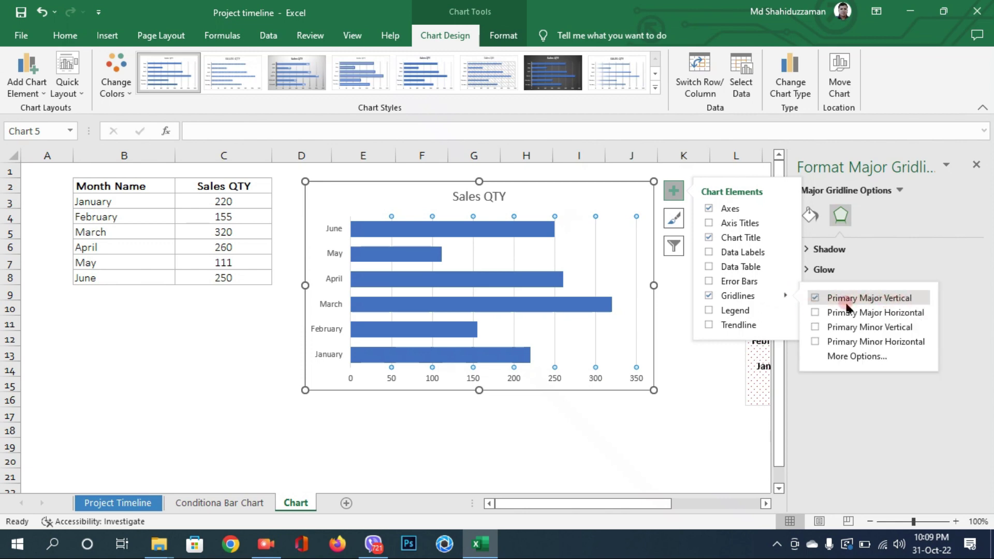
Uncheck Primary Major Vertical, check Primary Major Horizontal gridlines, then reselect the Sales QTY bars
{"action": "left_click", "coordinate": [815, 298]}
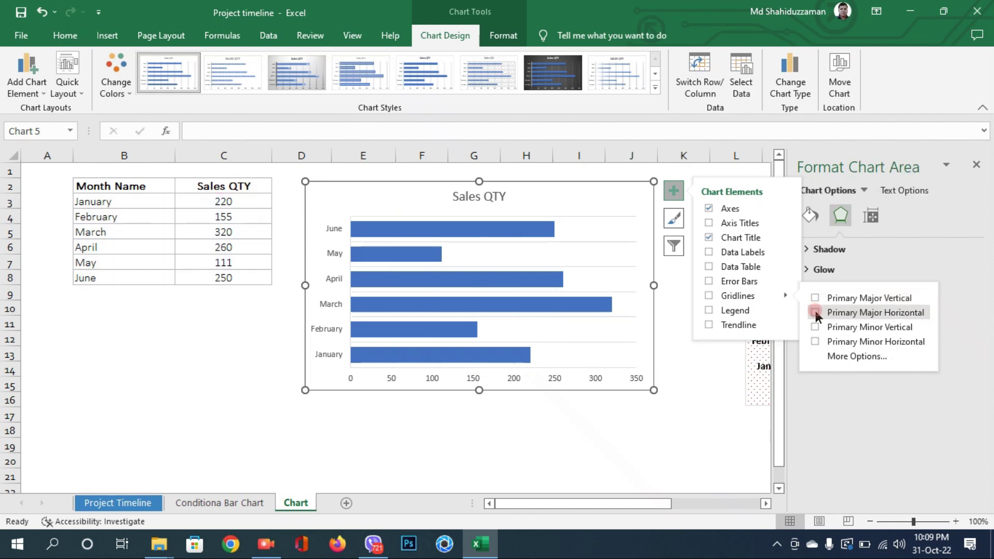
{"action": "left_click", "coordinate": [815, 313]}
{"action": "left_click", "coordinate": [693, 364]}
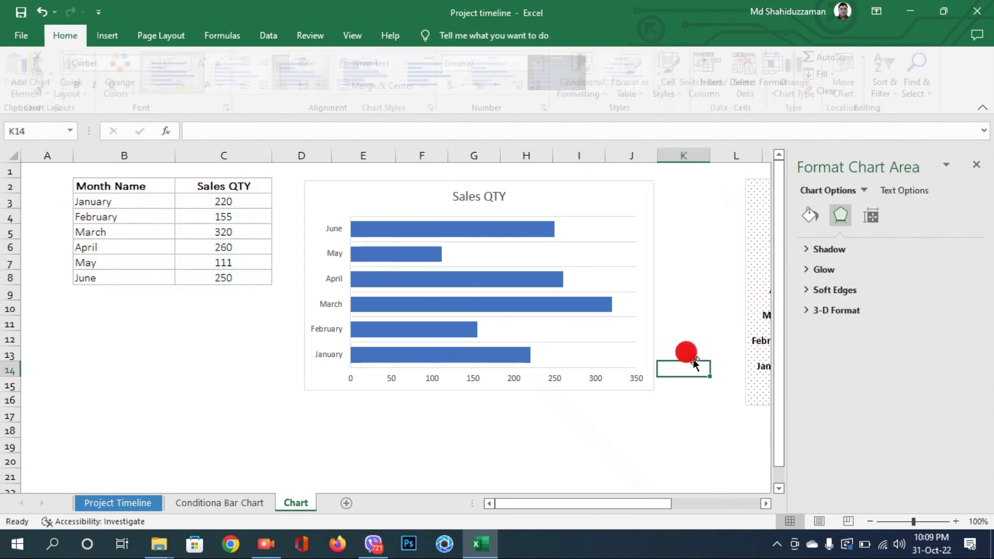
{"action": "left_click", "coordinate": [515, 233]}
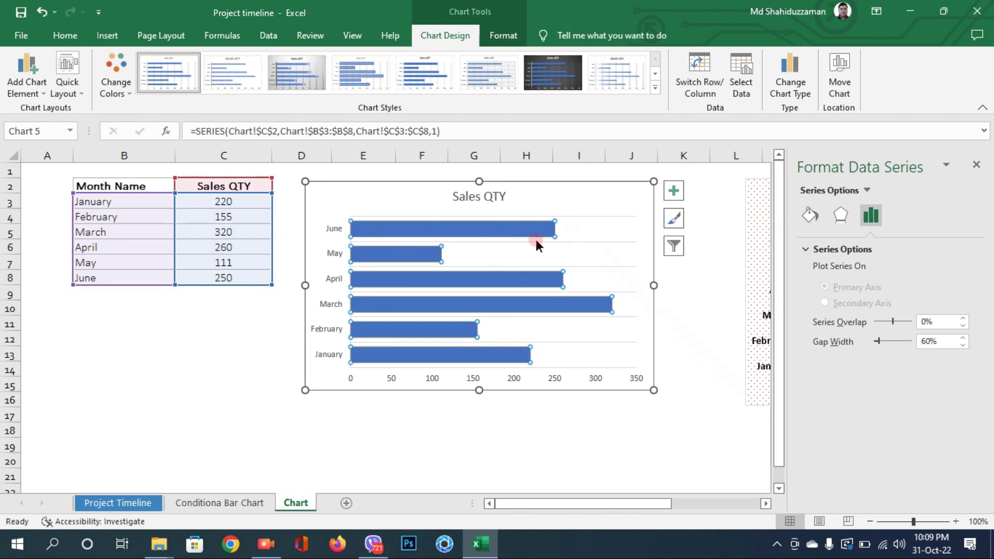
Turn on Data Labels so each bar shows its quantity, then reselect the bars
{"action": "left_click", "coordinate": [674, 191]}
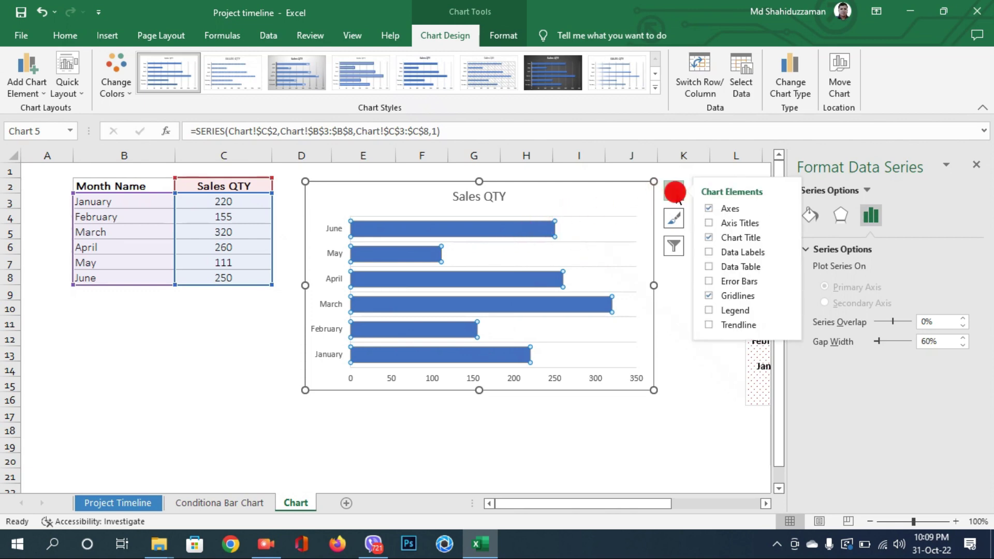
{"action": "left_click", "coordinate": [709, 251]}
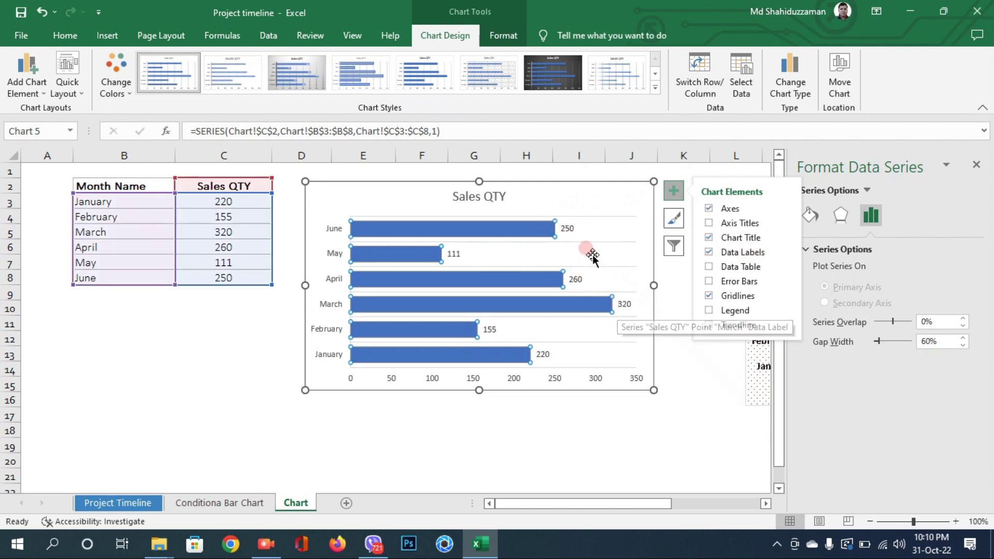
{"action": "left_click", "coordinate": [567, 228]}
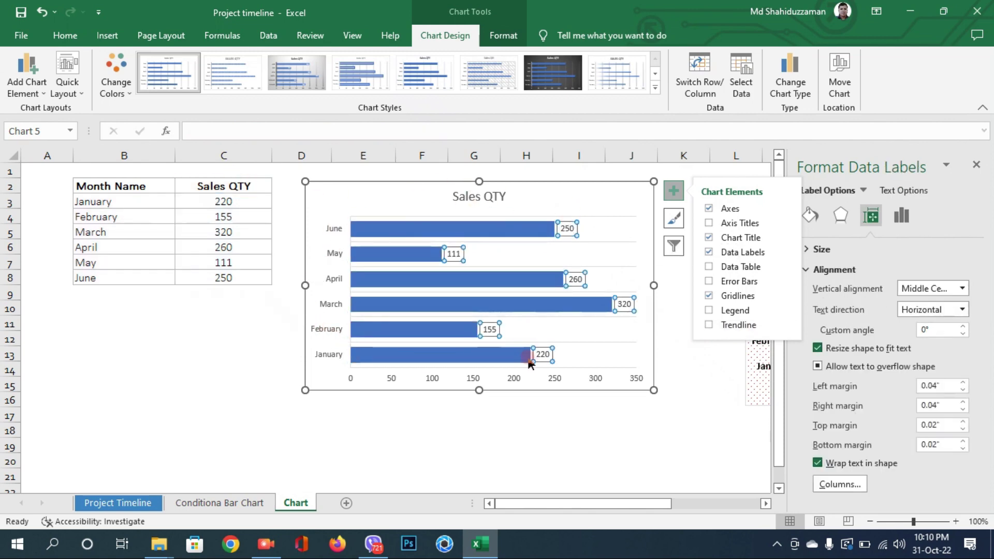
{"action": "left_click", "coordinate": [427, 203]}
{"action": "left_click", "coordinate": [398, 227]}
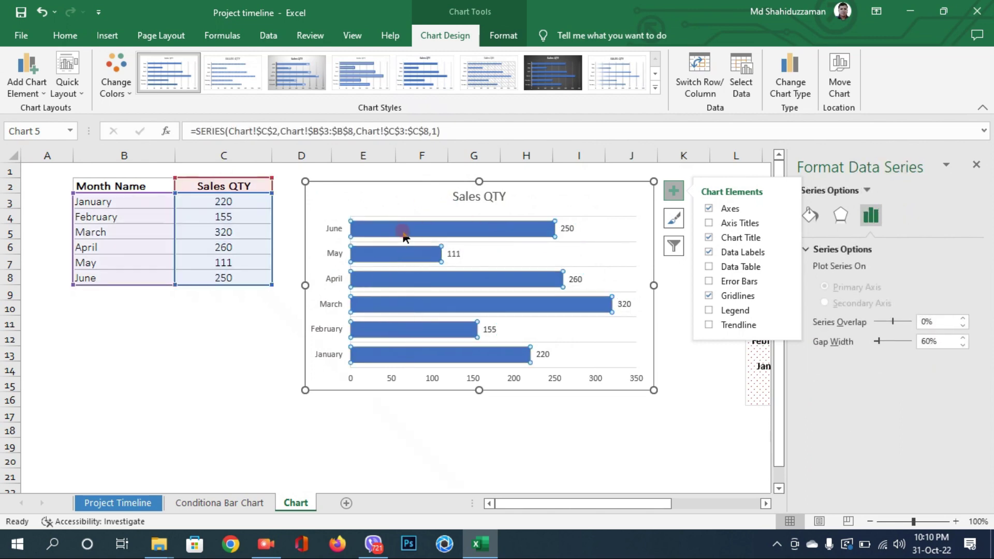
Tick Vary colors by point and apply a Colorful palette from Change Colors
{"action": "left_click", "coordinate": [811, 217]}
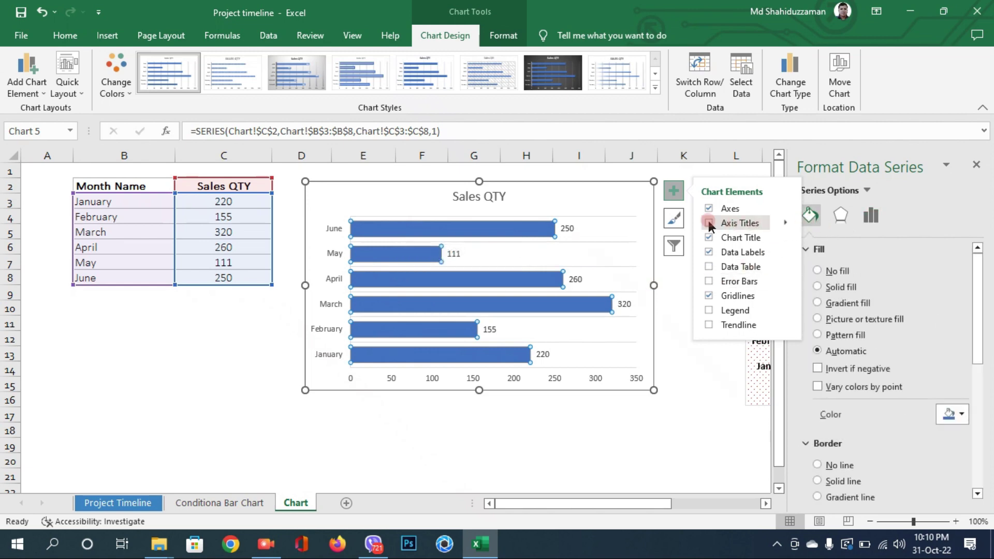
{"action": "left_click", "coordinate": [673, 190]}
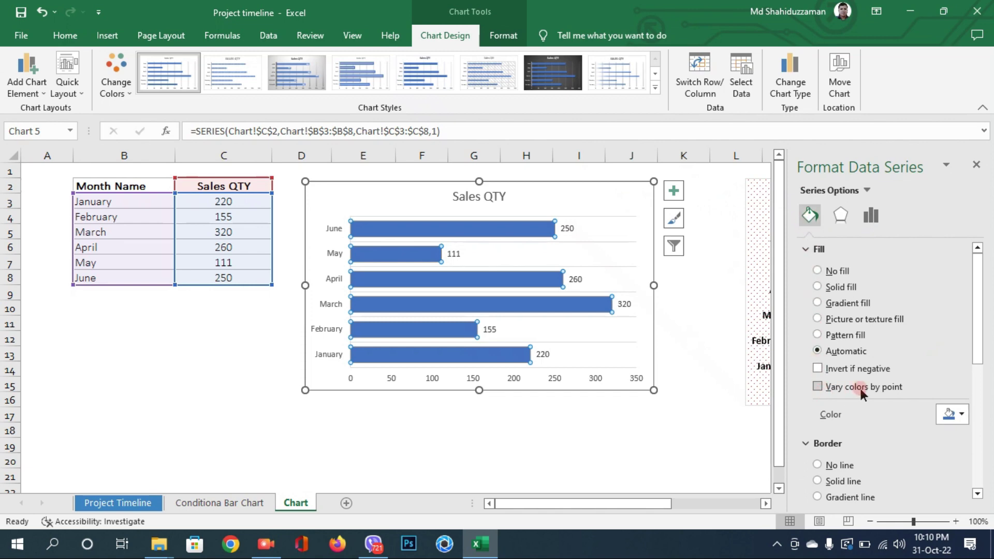
{"action": "left_click", "coordinate": [818, 388]}
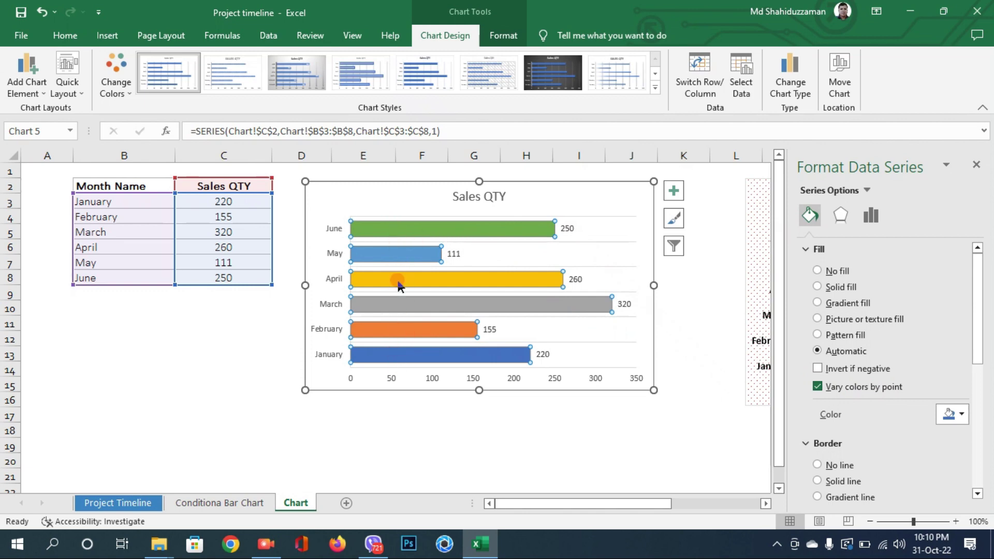
{"action": "left_click", "coordinate": [116, 77]}
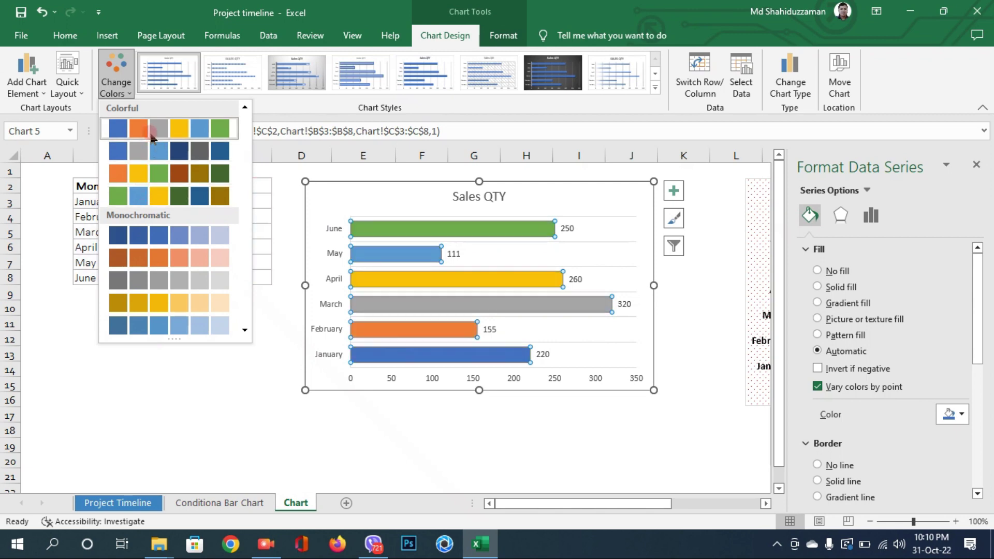
{"action": "left_click", "coordinate": [138, 197]}
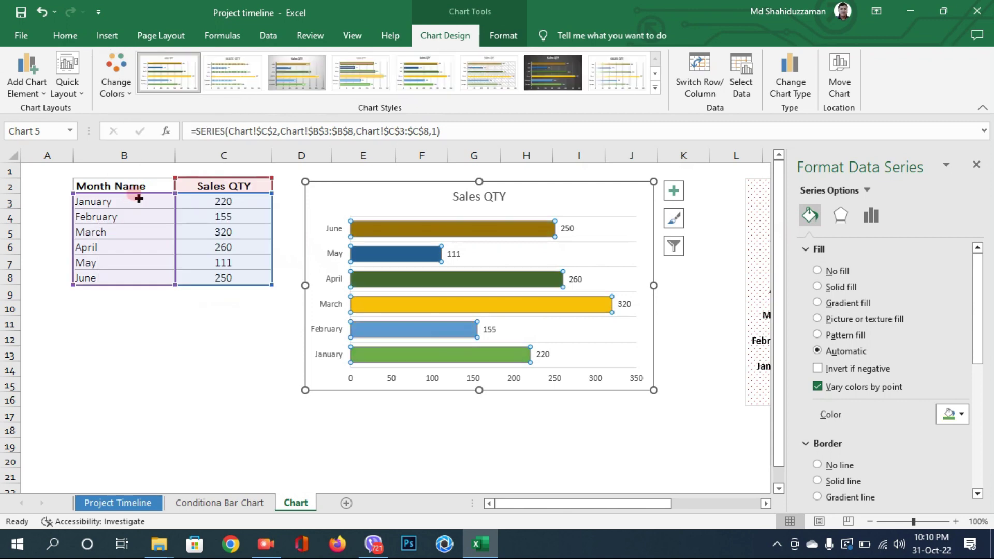
Set the chart area fill to Picture or texture fill after trying Solid and Gradient
{"action": "left_click", "coordinate": [495, 443]}
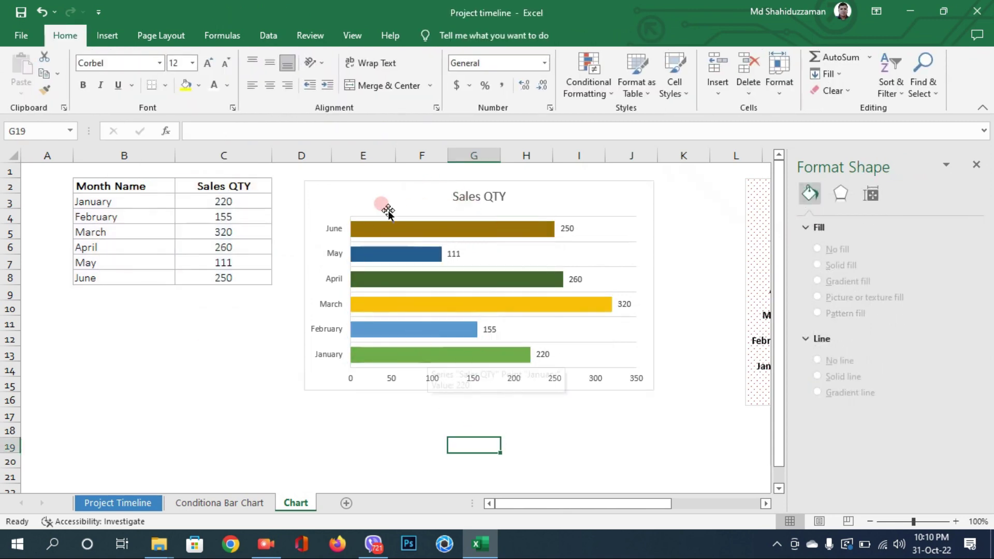
{"action": "left_click", "coordinate": [376, 199]}
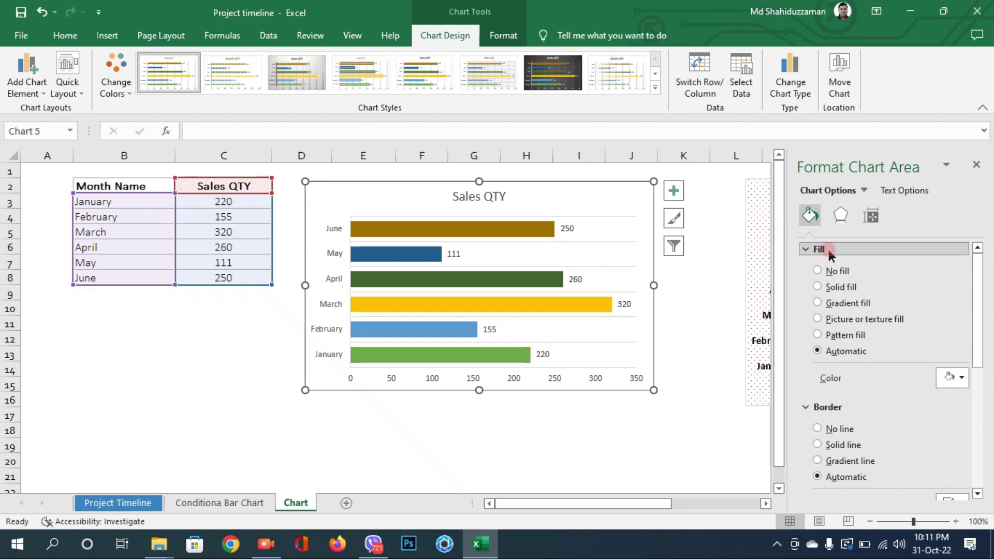
{"action": "left_click", "coordinate": [817, 287]}
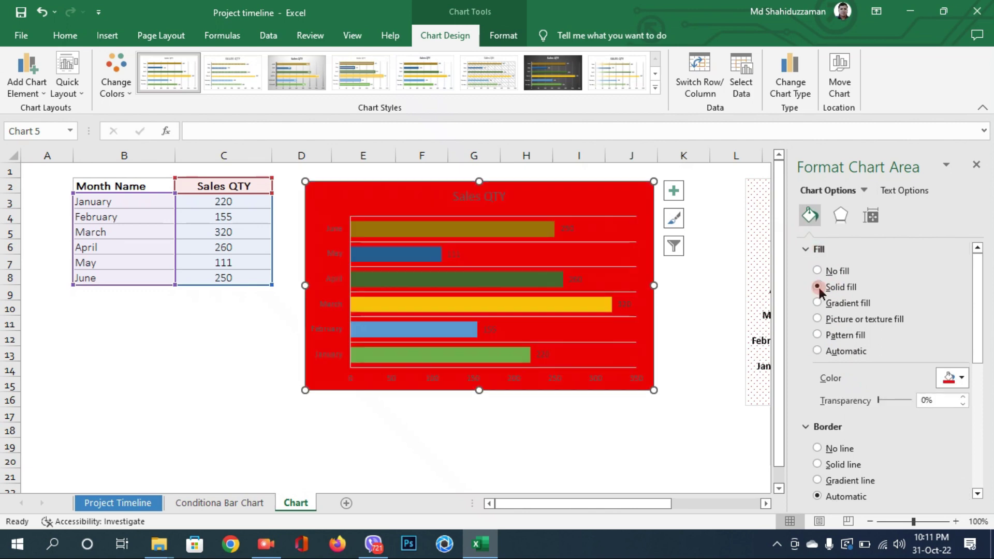
{"action": "left_click", "coordinate": [819, 304]}
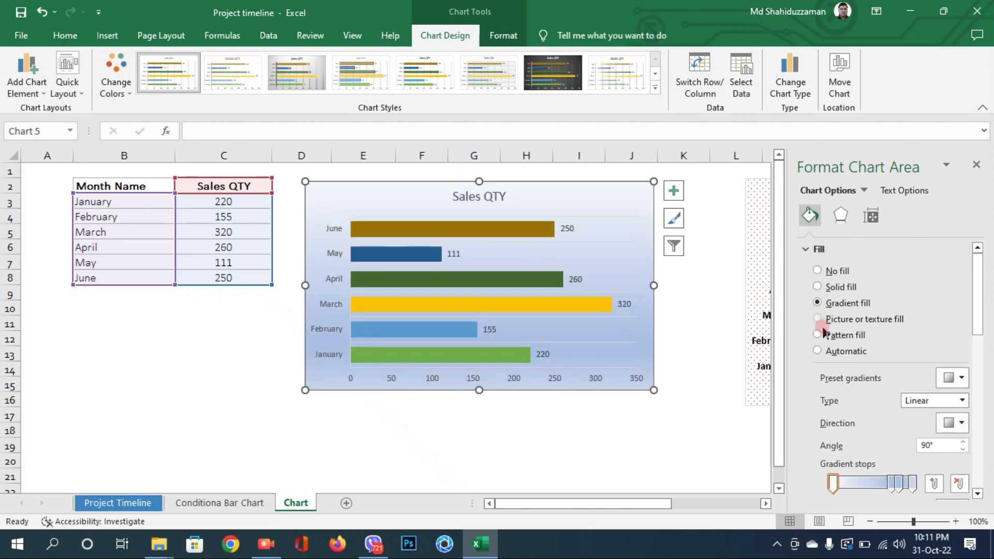
{"action": "left_click", "coordinate": [818, 319]}
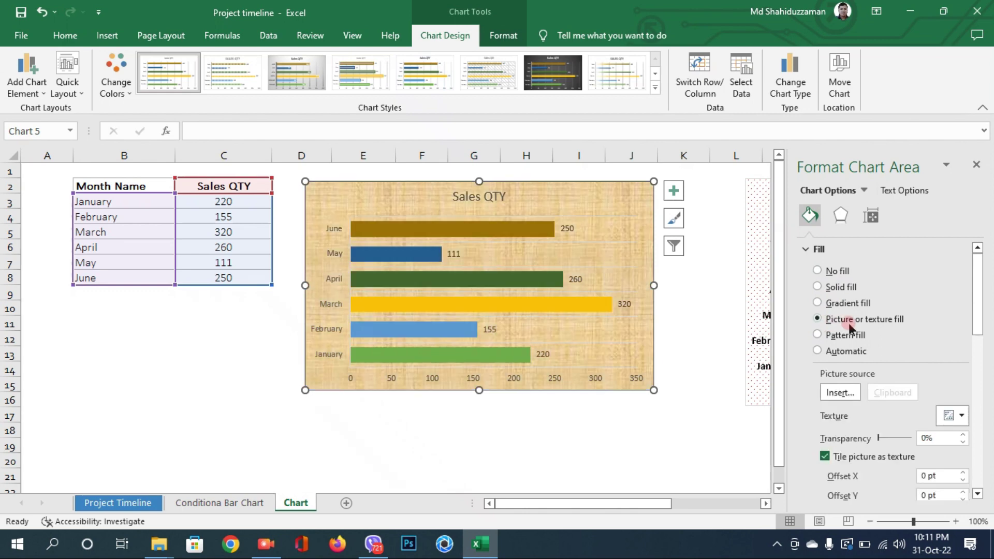
{"action": "left_click", "coordinate": [837, 394]}
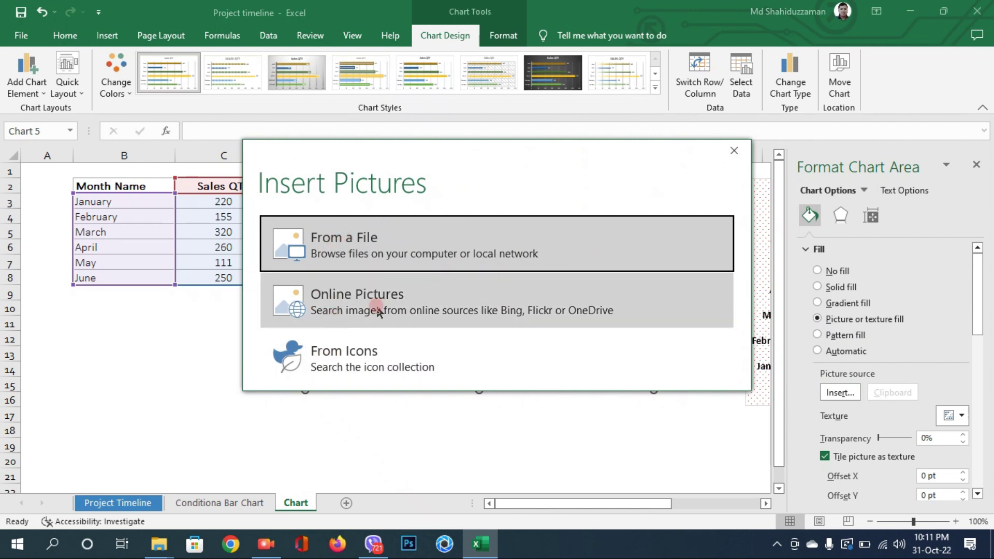
{"action": "left_click", "coordinate": [735, 150]}
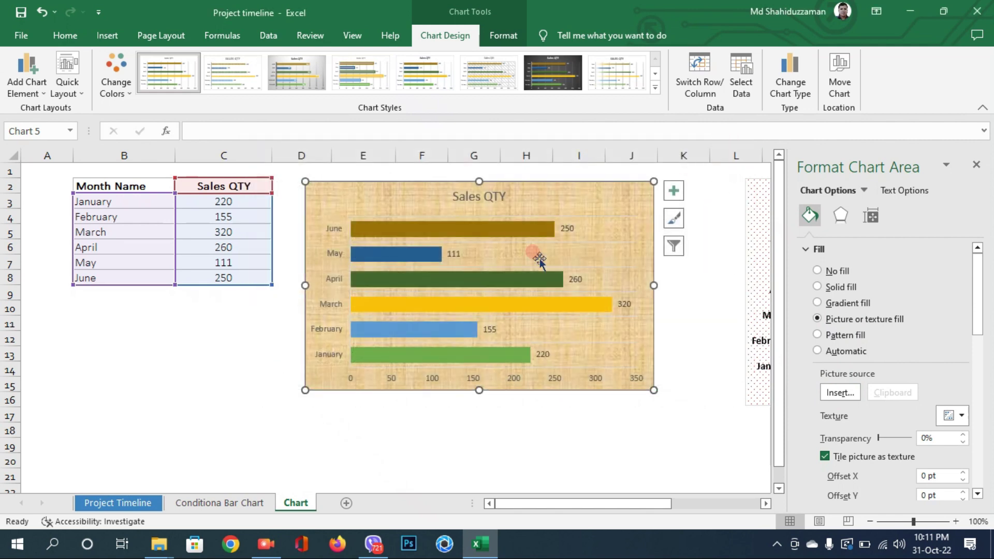
Give the chart background a Pattern fill using the first light dotted pattern
{"action": "left_click", "coordinate": [817, 335]}
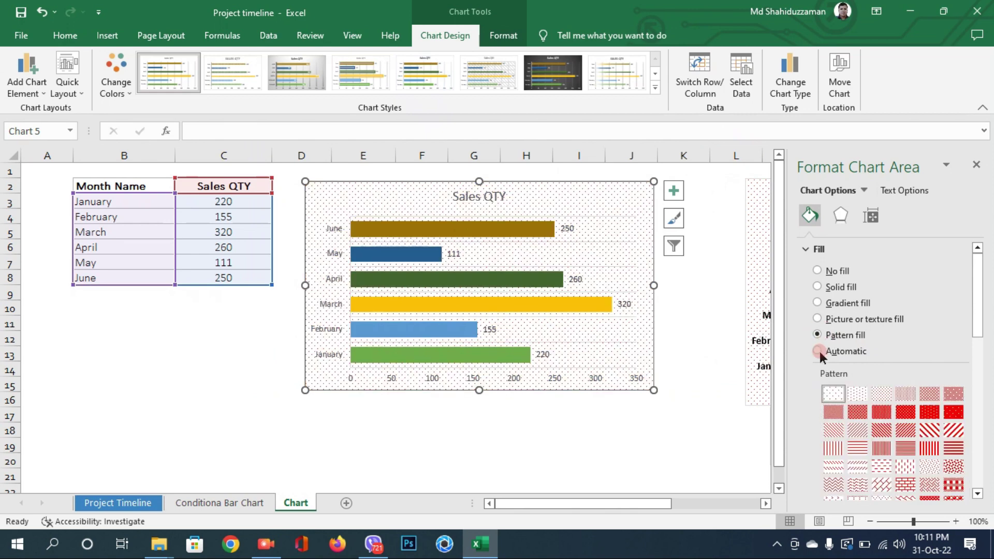
{"action": "left_click", "coordinate": [817, 351]}
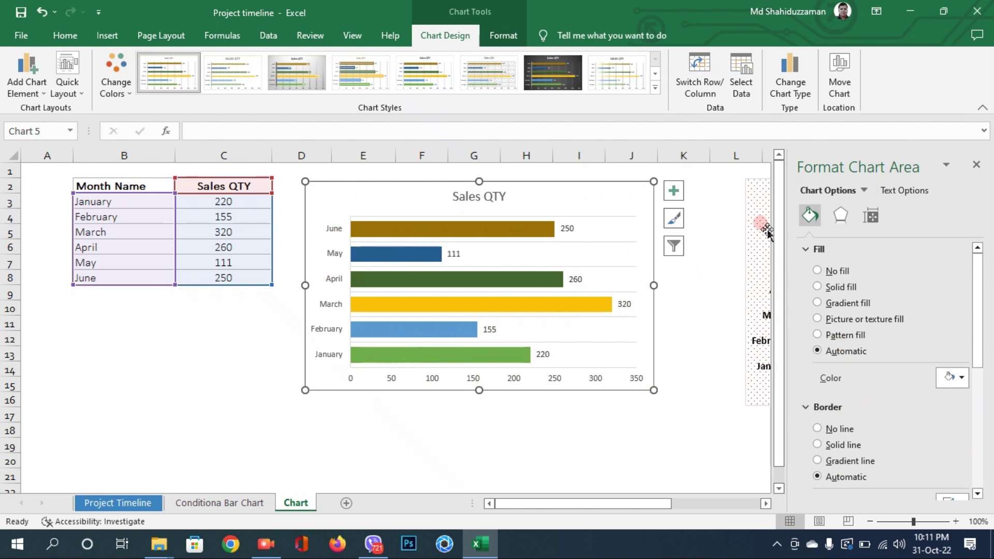
{"action": "left_click", "coordinate": [819, 335]}
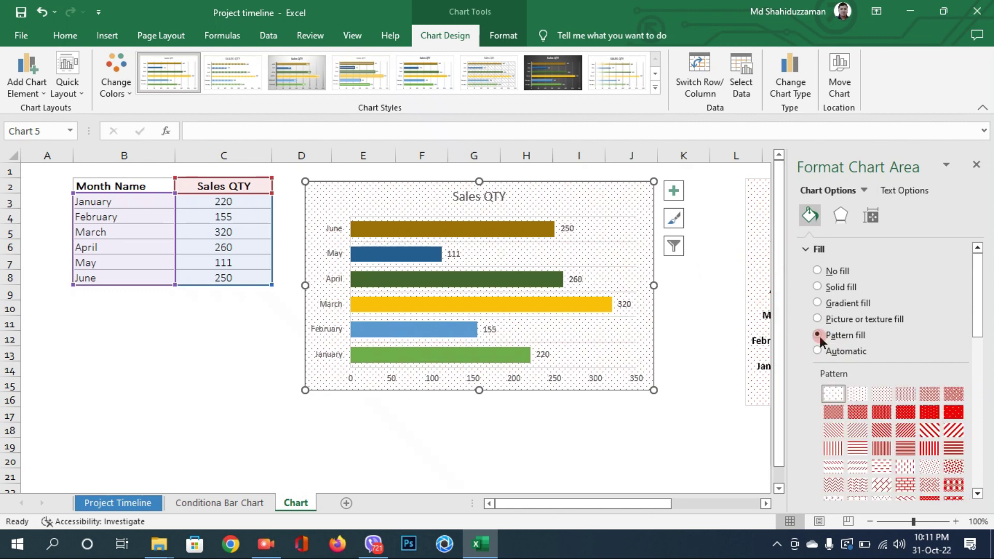
{"action": "left_click", "coordinate": [906, 412]}
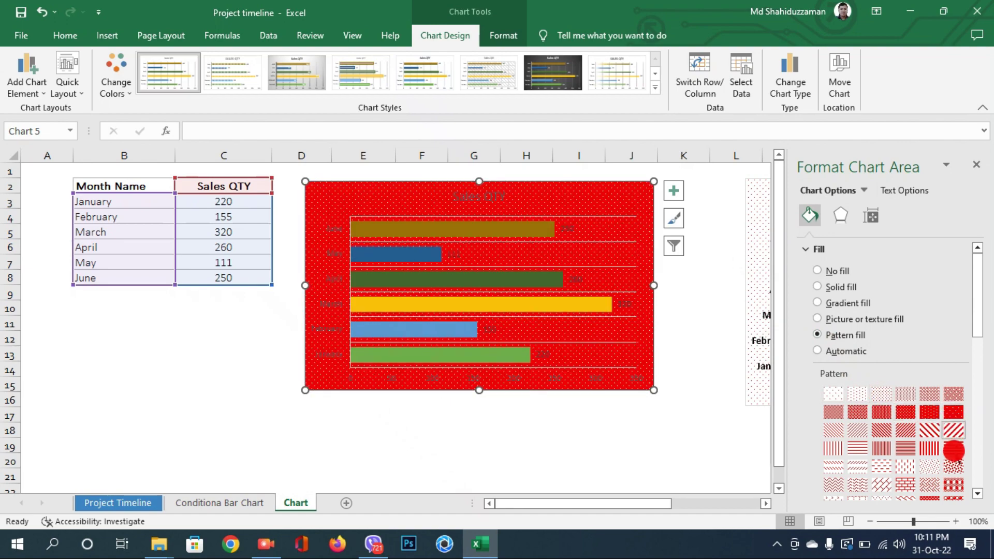
{"action": "left_click", "coordinate": [953, 430]}
{"action": "left_click", "coordinate": [944, 453]}
{"action": "left_click", "coordinate": [882, 465]}
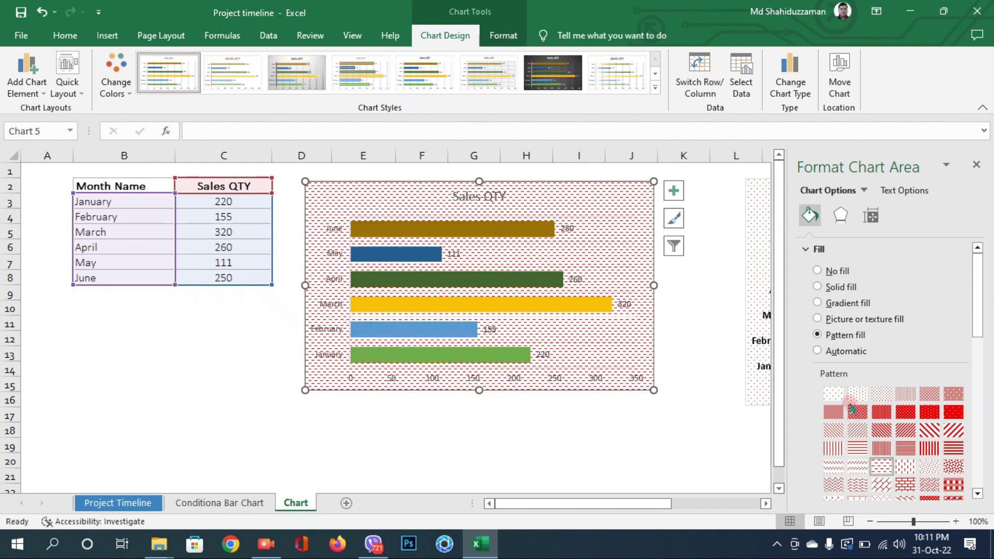
{"action": "left_click", "coordinate": [832, 395]}
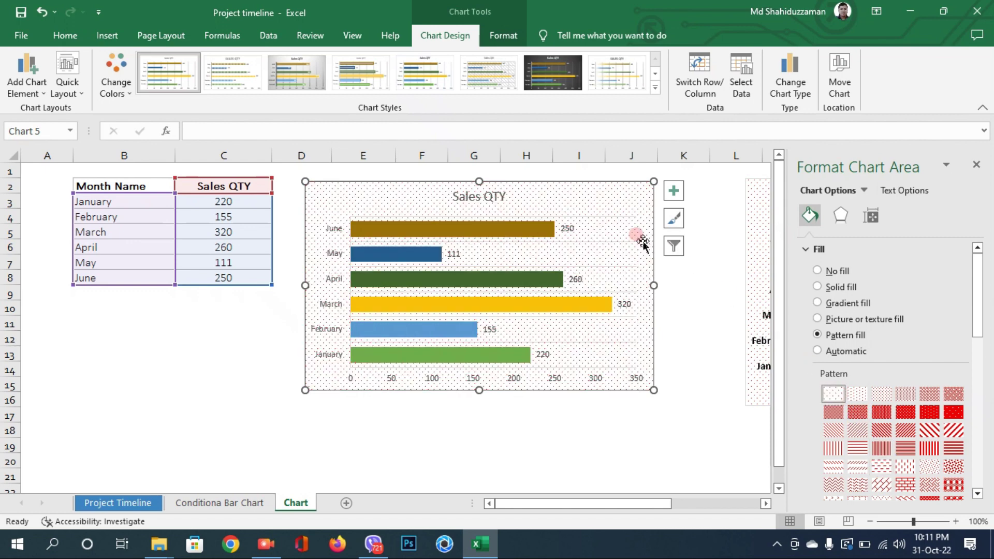
Set the pattern Foreground colour to magenta and close the Format Chart Area pane
{"action": "scroll", "coordinate": [932, 399], "scroll_direction": "down", "scroll_amount": 3}
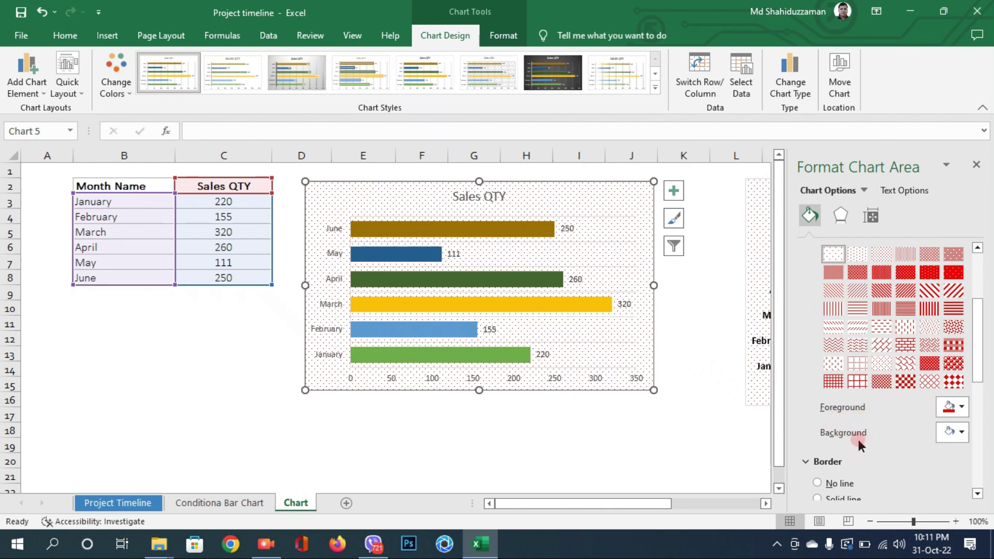
{"action": "left_click", "coordinate": [960, 411]}
{"action": "left_click", "coordinate": [934, 346]}
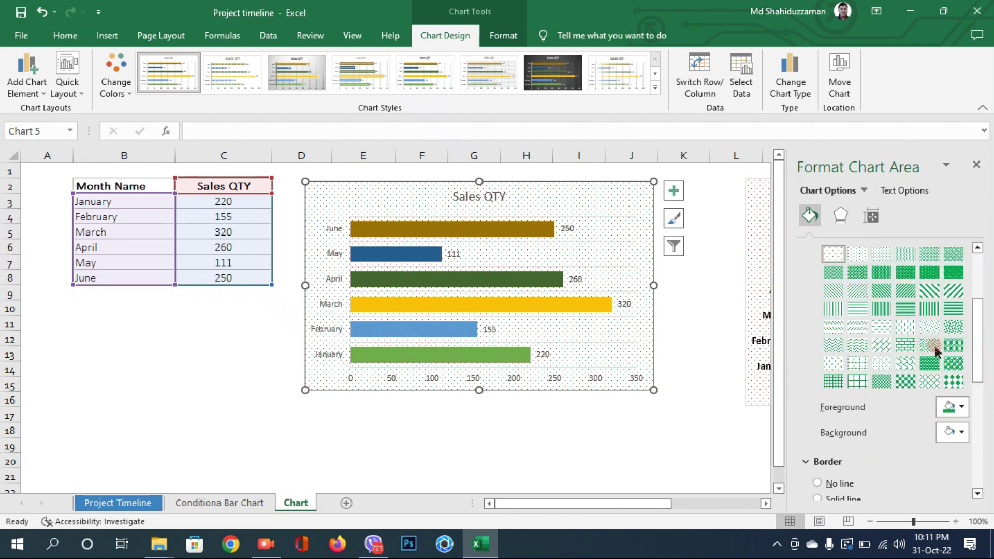
{"action": "left_click", "coordinate": [961, 407]}
{"action": "left_click", "coordinate": [884, 374]}
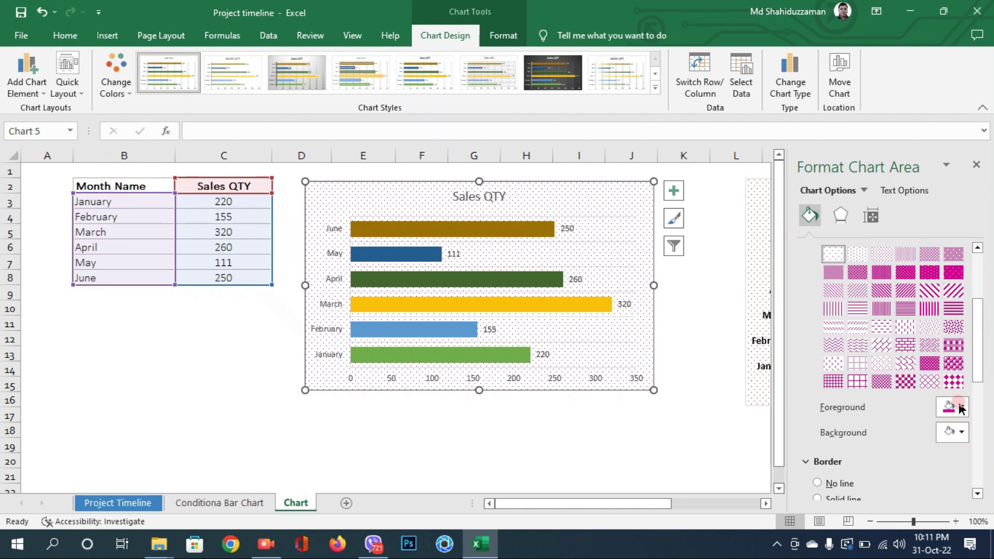
{"action": "left_click", "coordinate": [976, 165]}
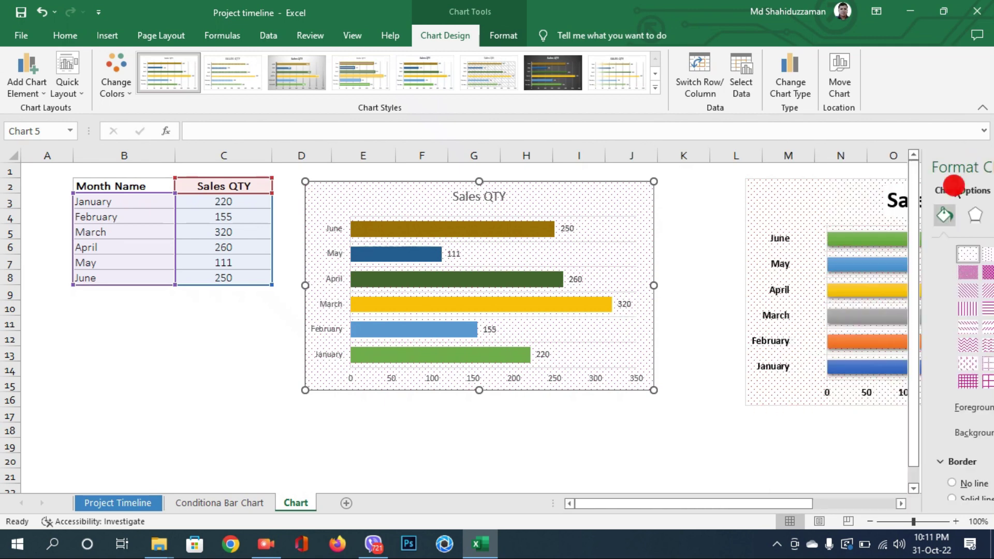
{"action": "left_click", "coordinate": [710, 432]}
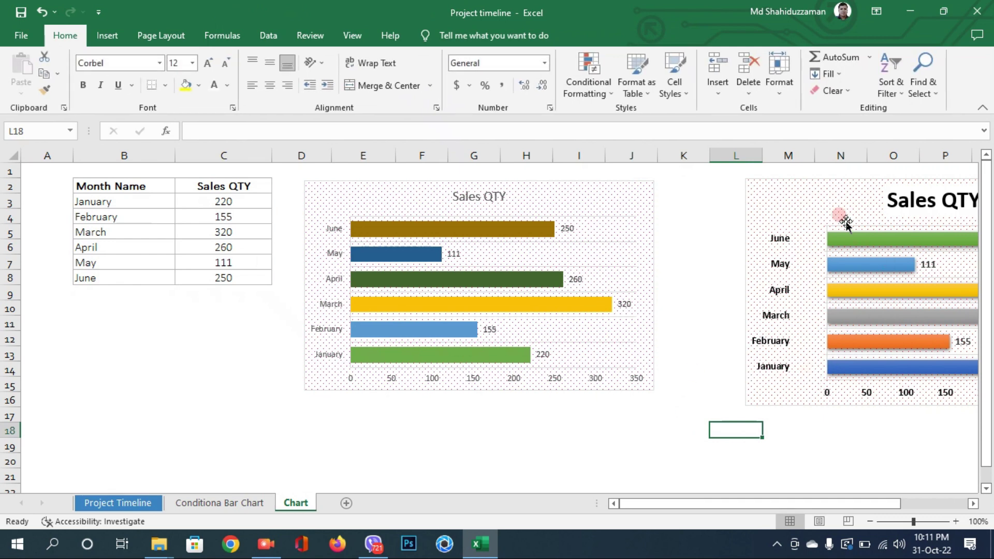
Drag the second Sales QTY chart left so it starts at column K, then select the first chart's month axis
{"action": "left_click", "coordinate": [831, 194]}
{"action": "left_click_drag", "start_coordinate": [831, 195], "coordinate": [769, 195]}
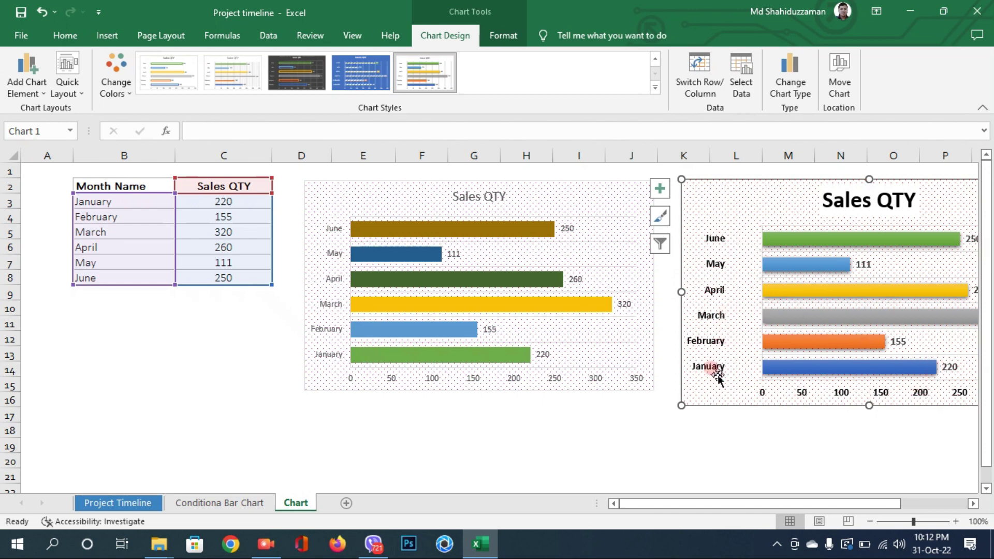
{"action": "left_click", "coordinate": [362, 476]}
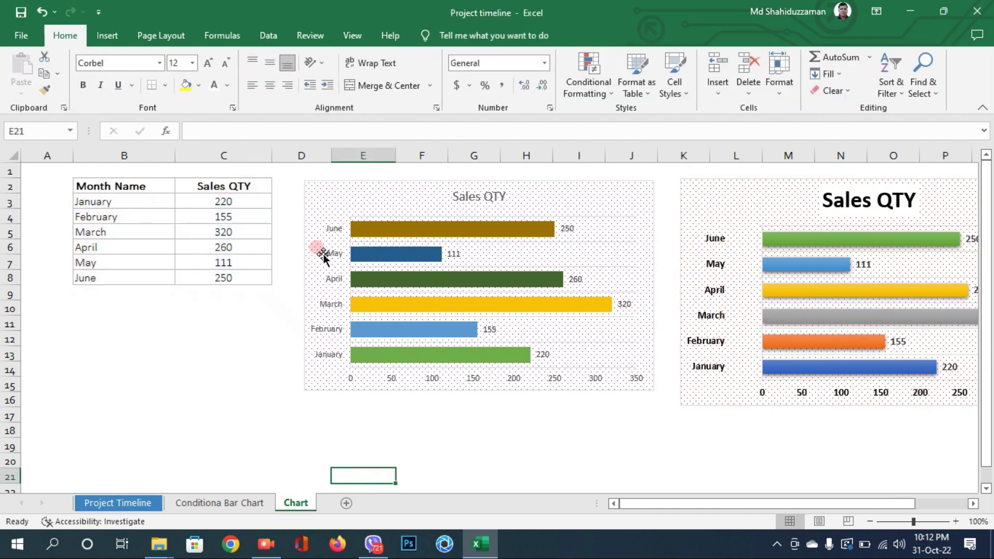
{"action": "left_click", "coordinate": [331, 228]}
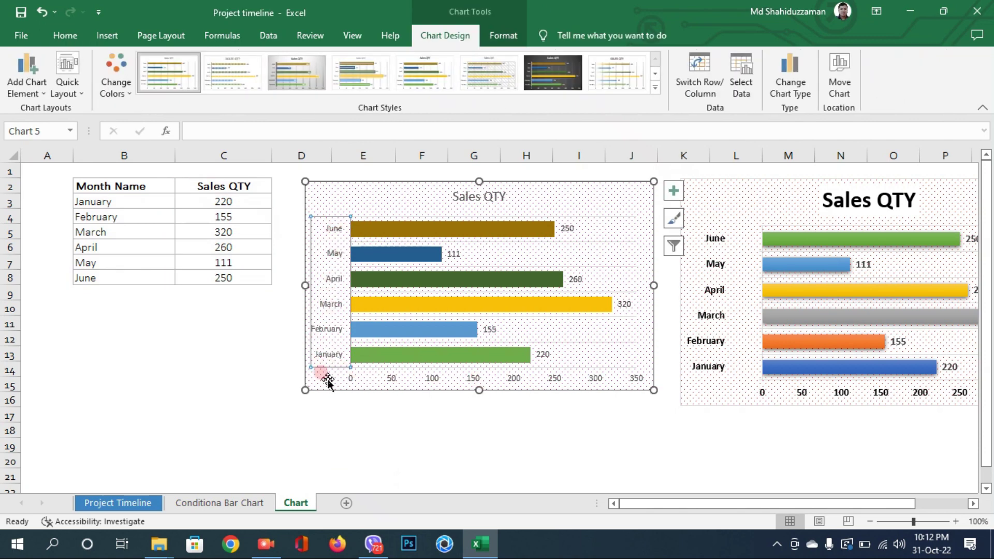
Make the month axis labels bold and raise their font size to 11
{"action": "left_click", "coordinate": [64, 36]}
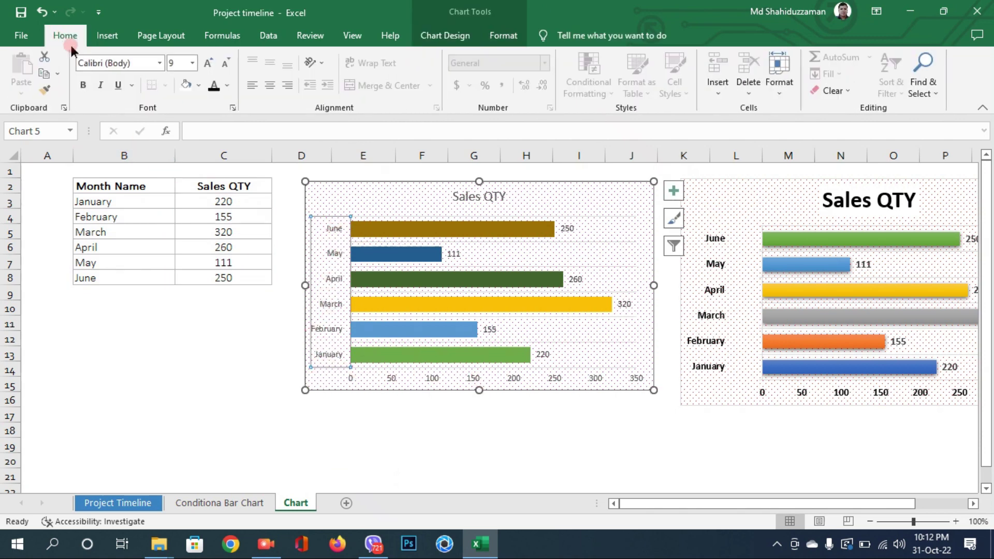
{"action": "left_click", "coordinate": [210, 63]}
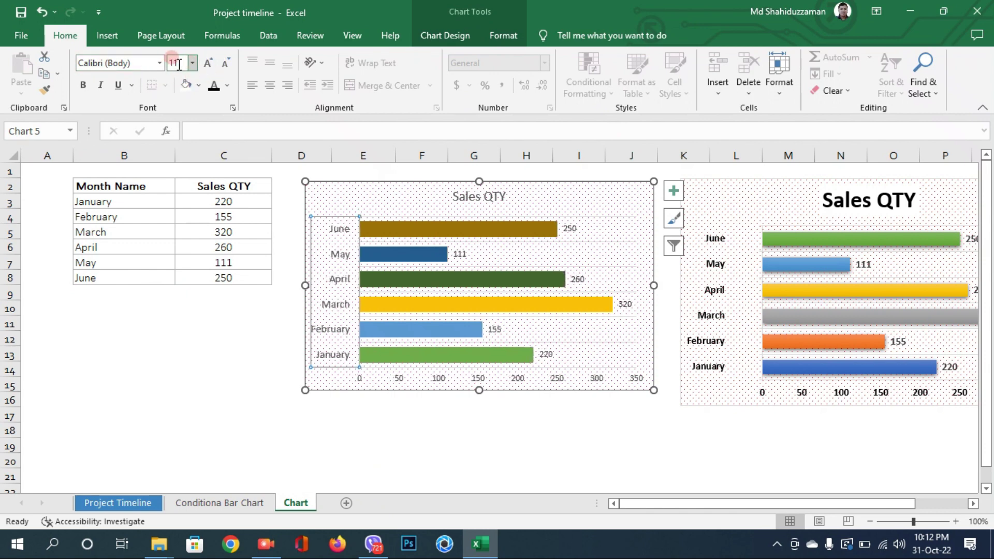
{"action": "left_click", "coordinate": [86, 89]}
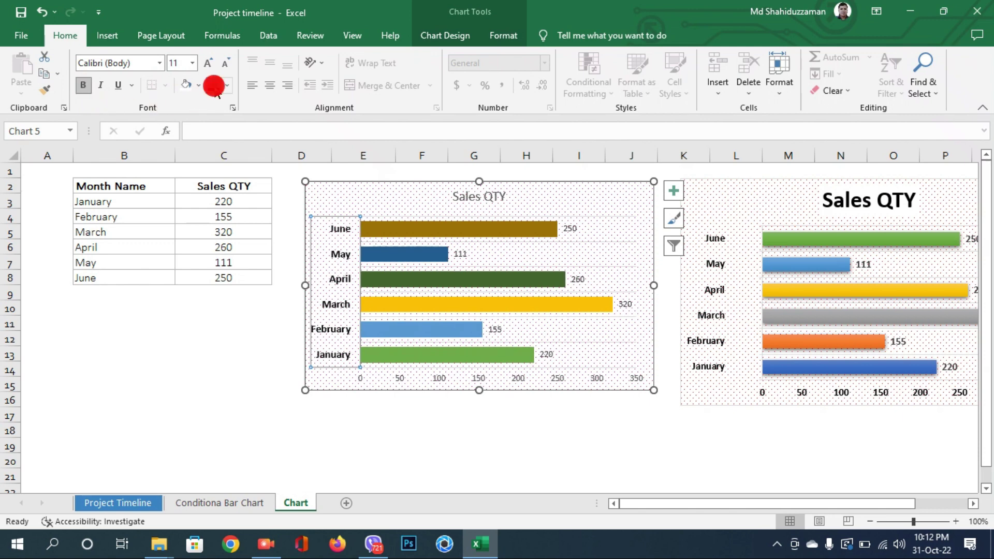
Make the bar value labels bold and set their font size to 11
{"action": "left_click", "coordinate": [570, 229]}
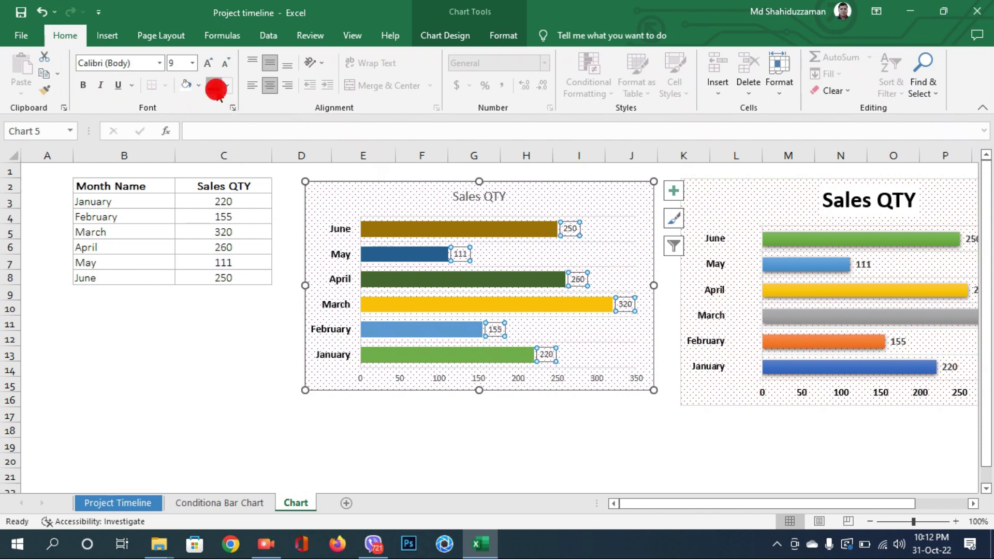
{"action": "left_click", "coordinate": [83, 85]}
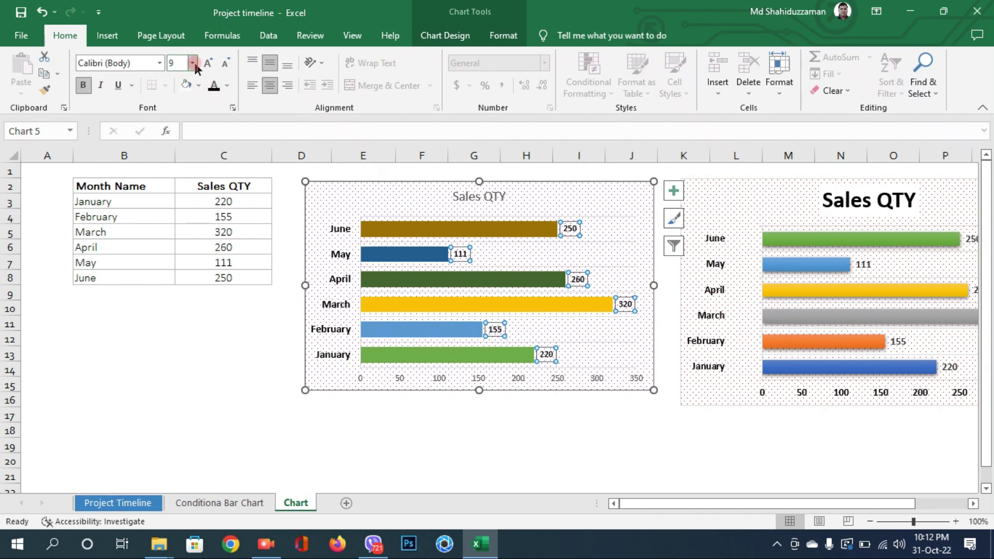
{"action": "left_click", "coordinate": [207, 63]}
{"action": "left_click", "coordinate": [207, 63]}
{"action": "left_click", "coordinate": [207, 63]}
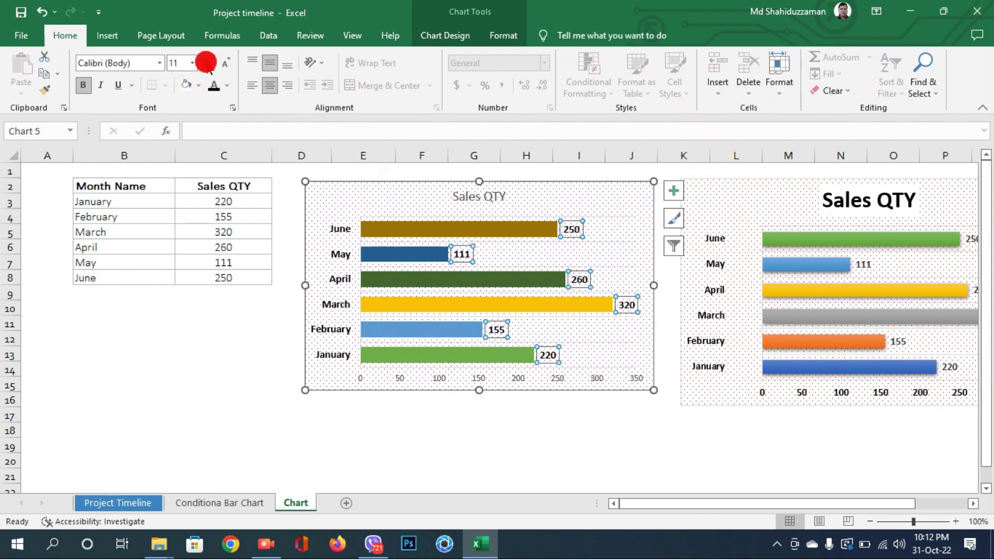
{"action": "left_click", "coordinate": [225, 62]}
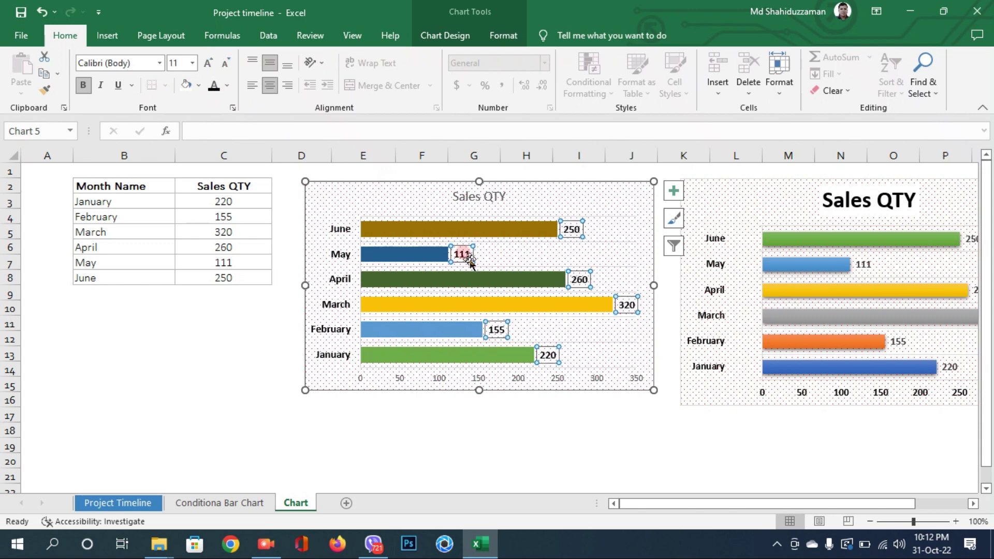
Make the horizontal value axis numbers bold and raise their font size to 11
{"action": "left_click", "coordinate": [401, 380]}
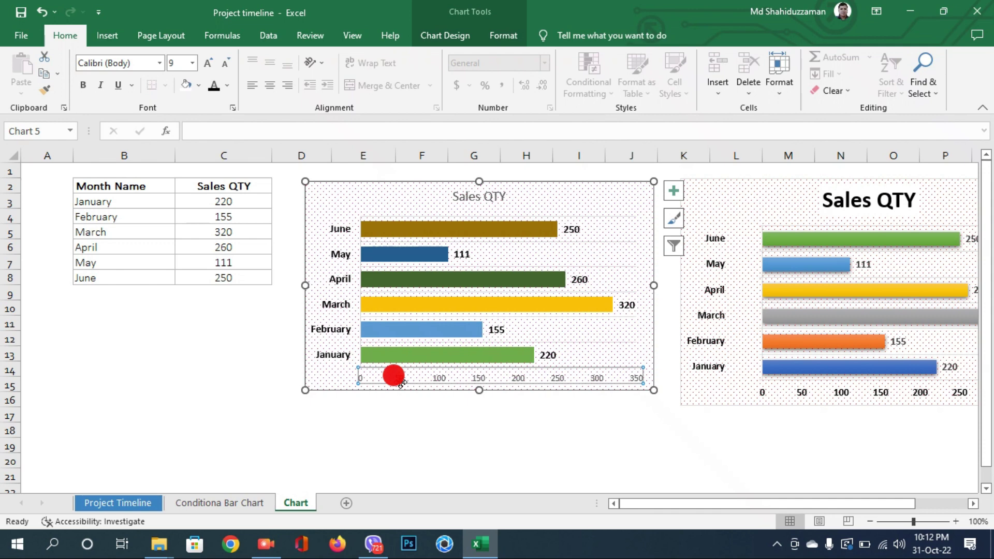
{"action": "left_click", "coordinate": [218, 84]}
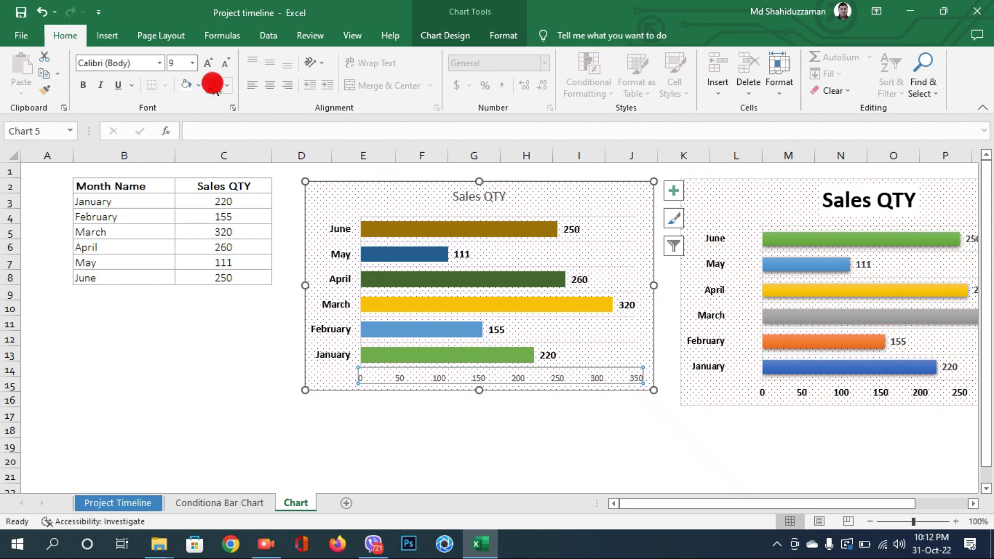
{"action": "left_click", "coordinate": [78, 85]}
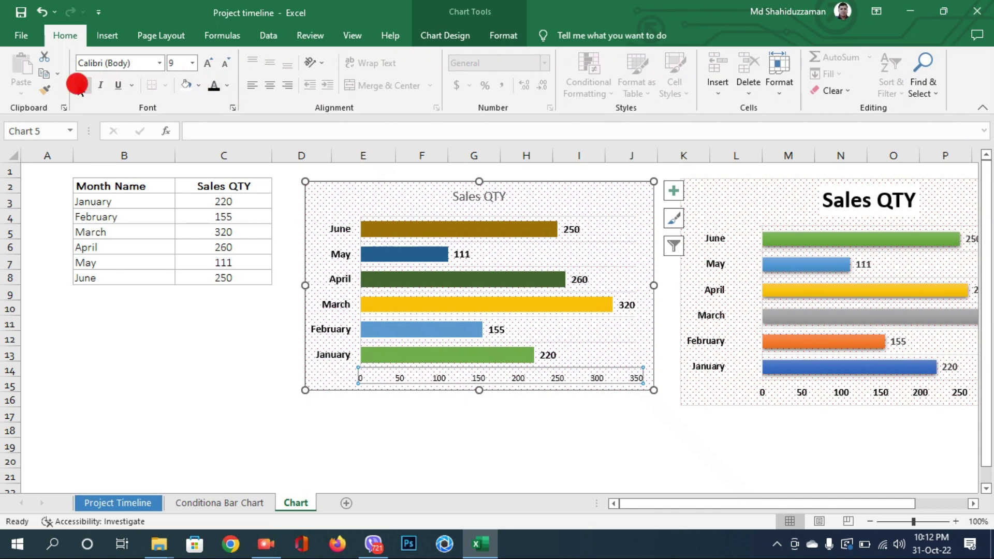
{"action": "left_click", "coordinate": [203, 61]}
{"action": "left_click", "coordinate": [203, 60]}
{"action": "left_click", "coordinate": [203, 61]}
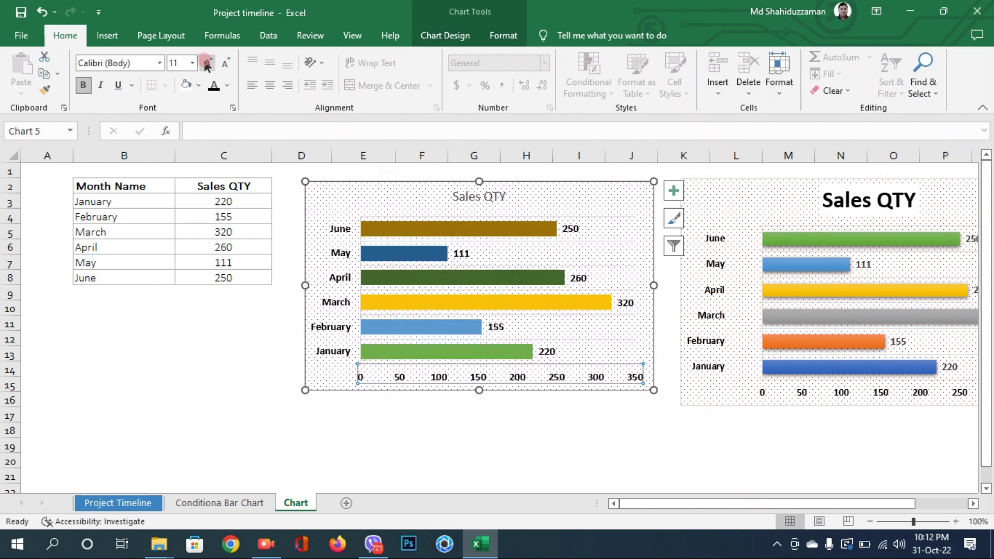
{"action": "left_click", "coordinate": [437, 461]}
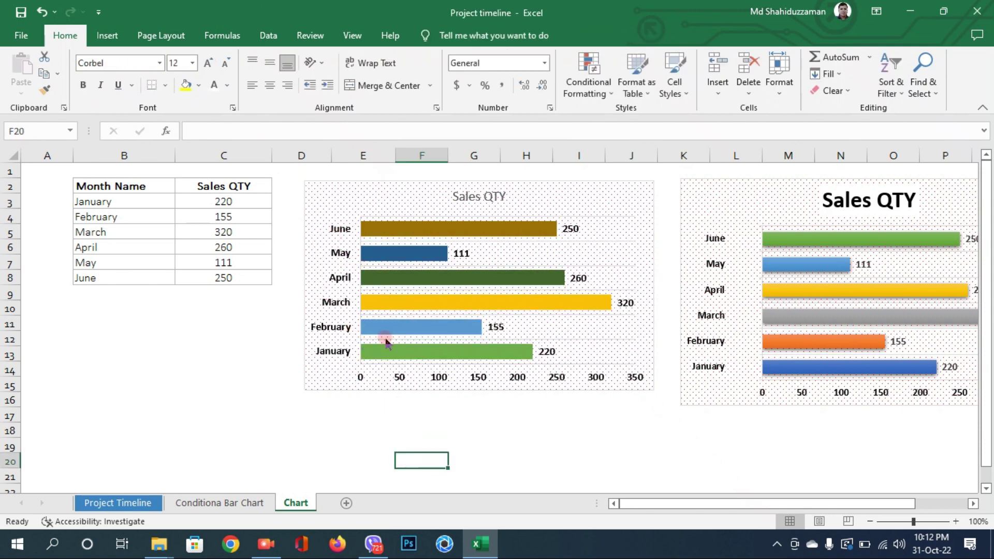
Set the bar value labels' font color to blue from Standard Colors
{"action": "left_click", "coordinate": [461, 253]}
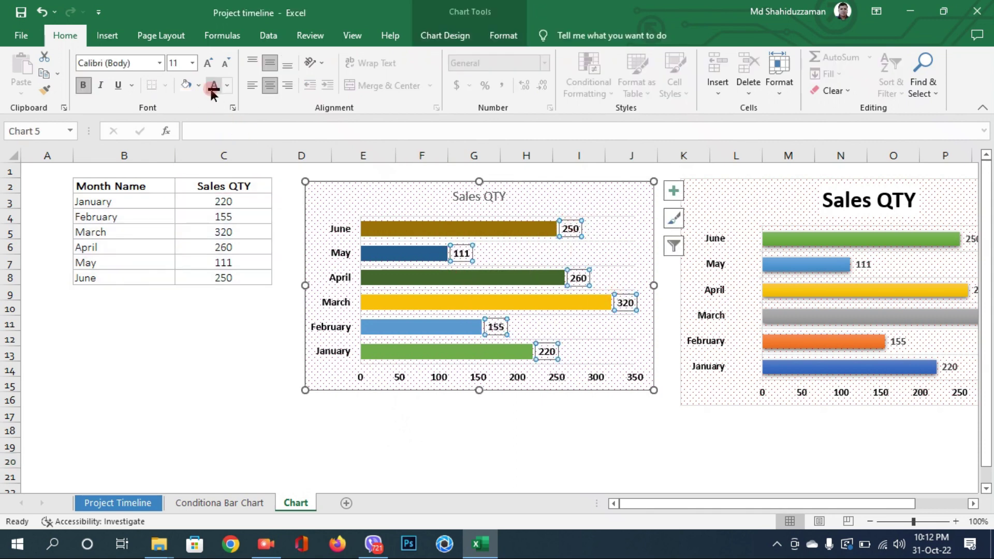
{"action": "left_click", "coordinate": [226, 86]}
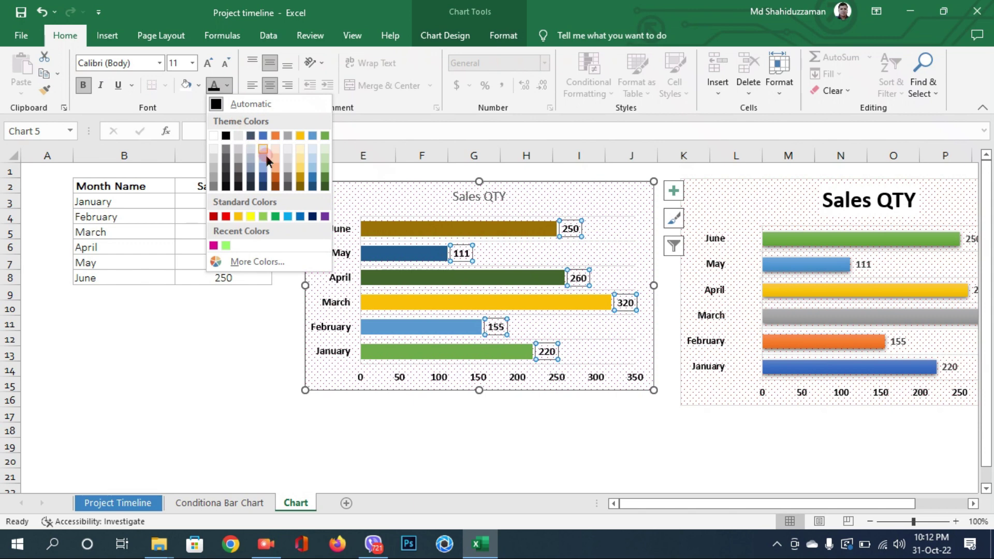
{"action": "left_click", "coordinate": [301, 216]}
{"action": "left_click", "coordinate": [417, 429]}
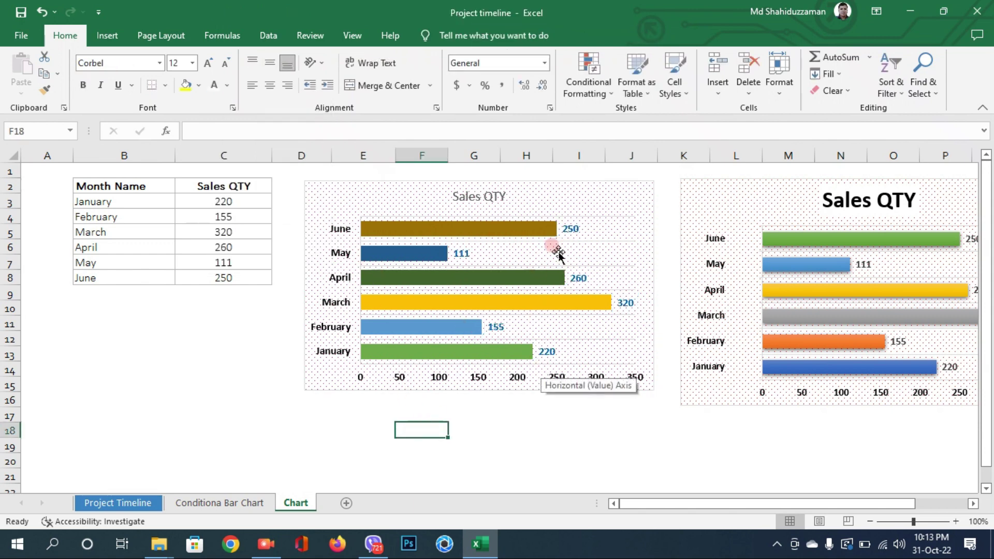
{"action": "left_click", "coordinate": [568, 230]}
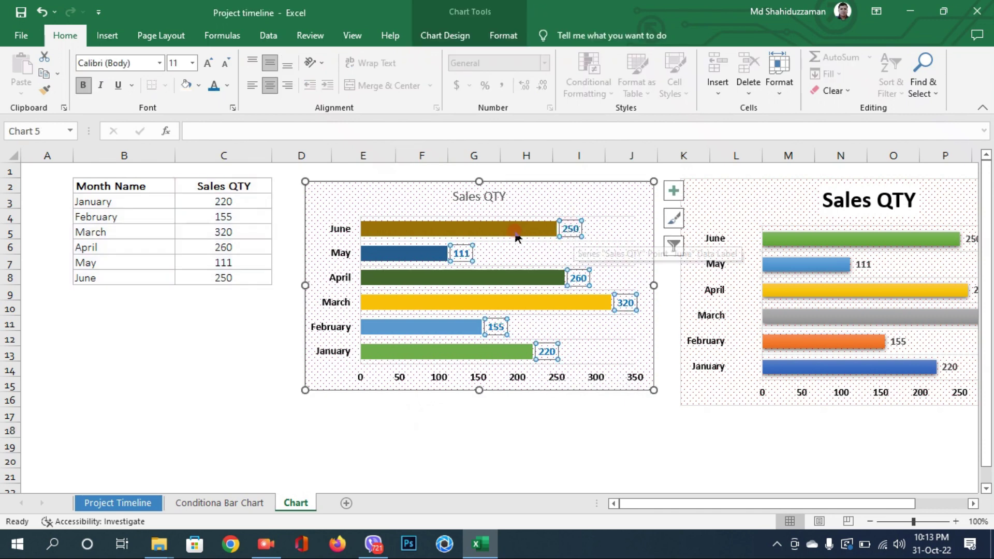
Position the data labels at Inside End of each bar
{"action": "left_click", "coordinate": [674, 192]}
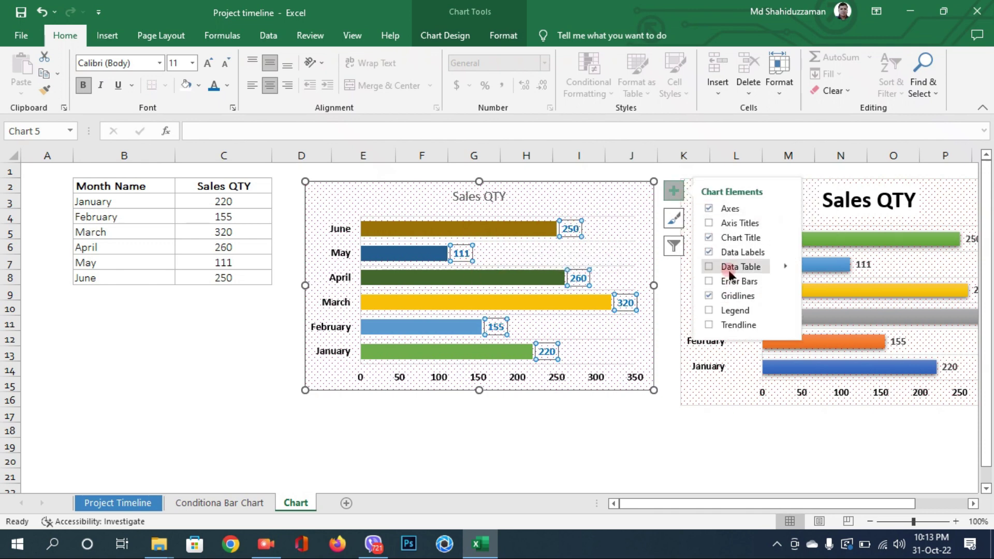
{"action": "left_click", "coordinate": [786, 252]}
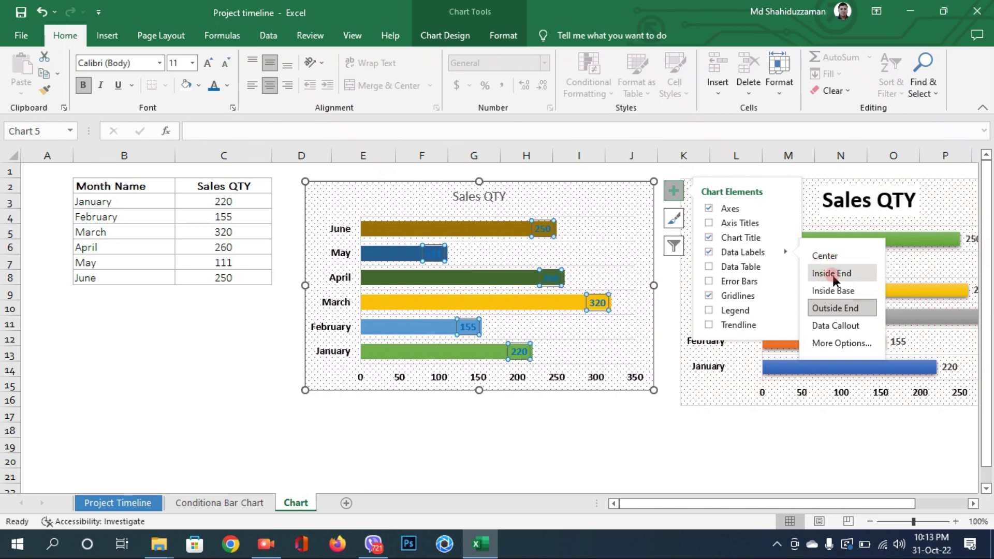
{"action": "left_click", "coordinate": [833, 274]}
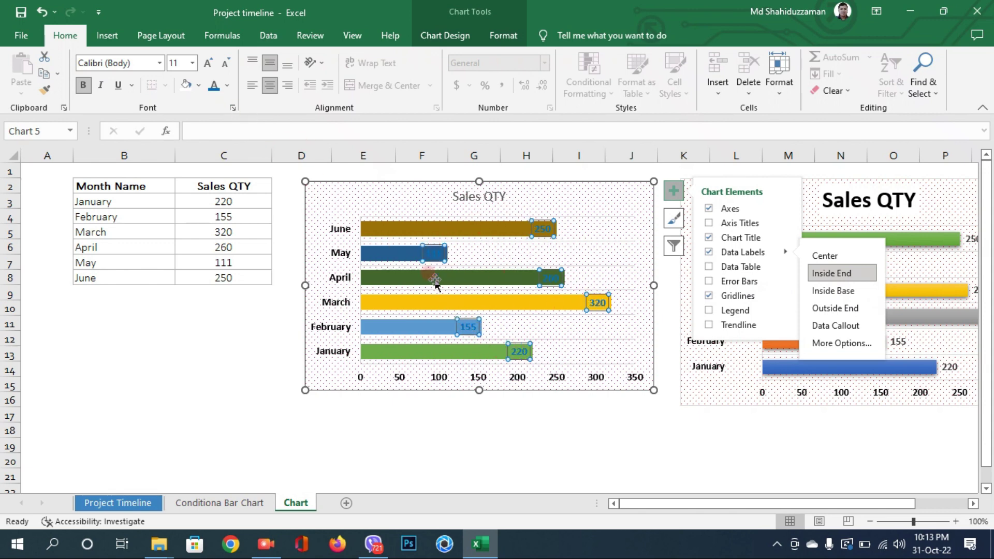
Change the data labels' font color to white
{"action": "left_click", "coordinate": [228, 87]}
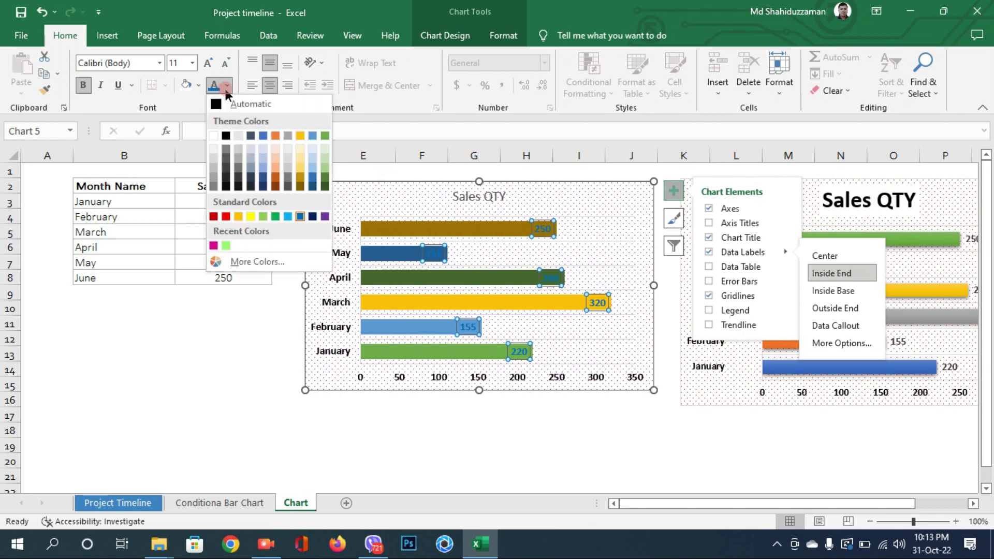
{"action": "left_click", "coordinate": [215, 134]}
{"action": "left_click", "coordinate": [233, 368]}
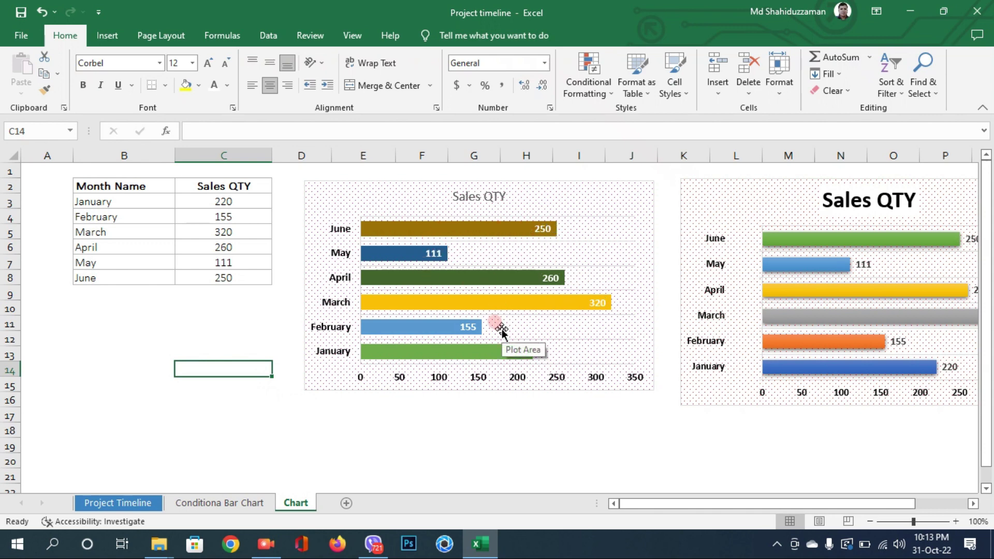
Replace 'QTY' with 'Report' in the chart title so it reads 'Sales Report'
{"action": "left_click", "coordinate": [423, 208]}
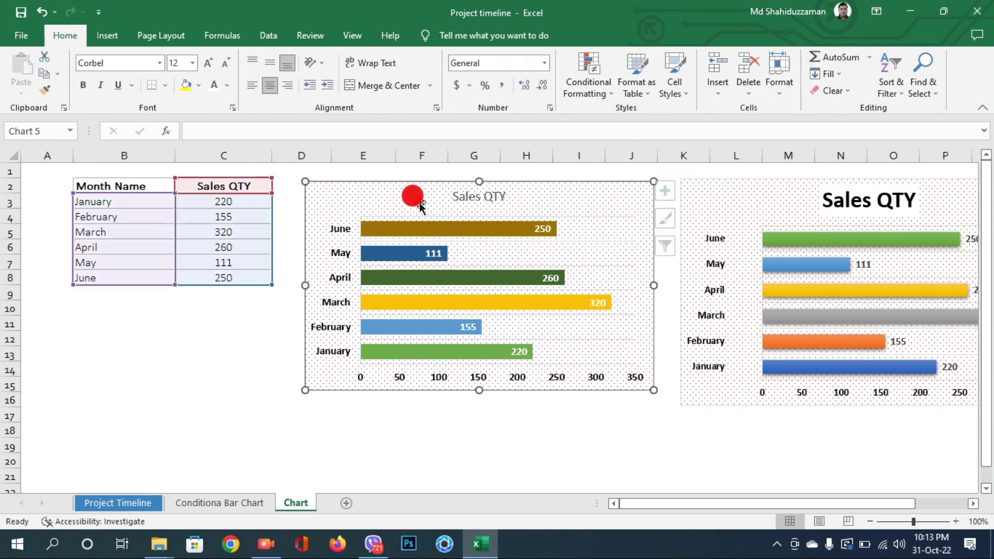
{"action": "left_click", "coordinate": [459, 197]}
{"action": "left_click", "coordinate": [562, 200]}
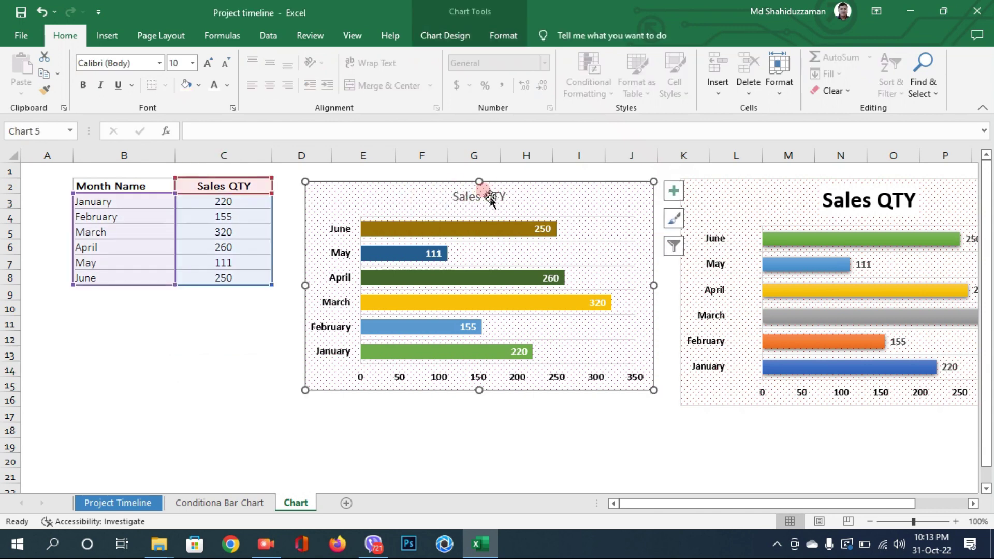
{"action": "left_click", "coordinate": [473, 193]}
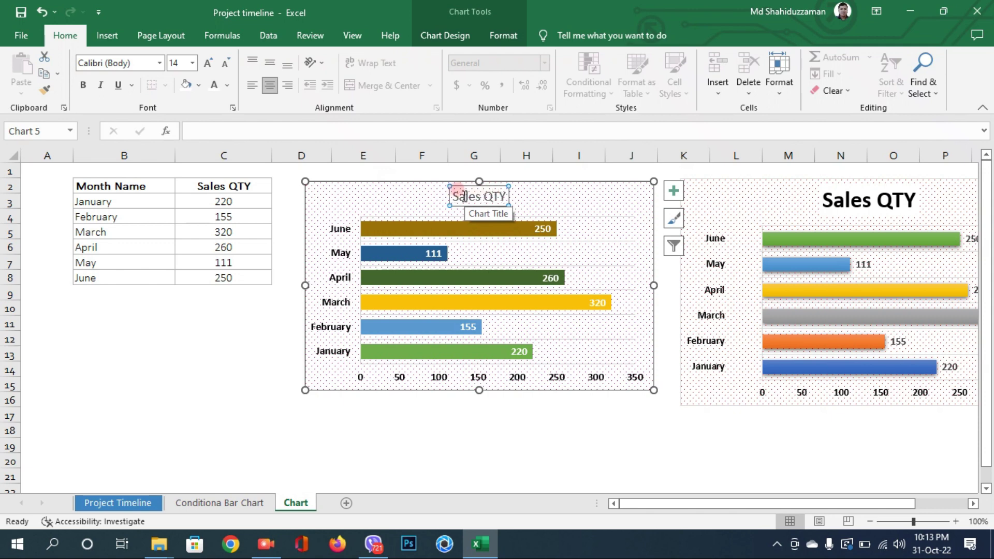
{"action": "left_click_drag", "start_coordinate": [455, 196], "coordinate": [503, 199]}
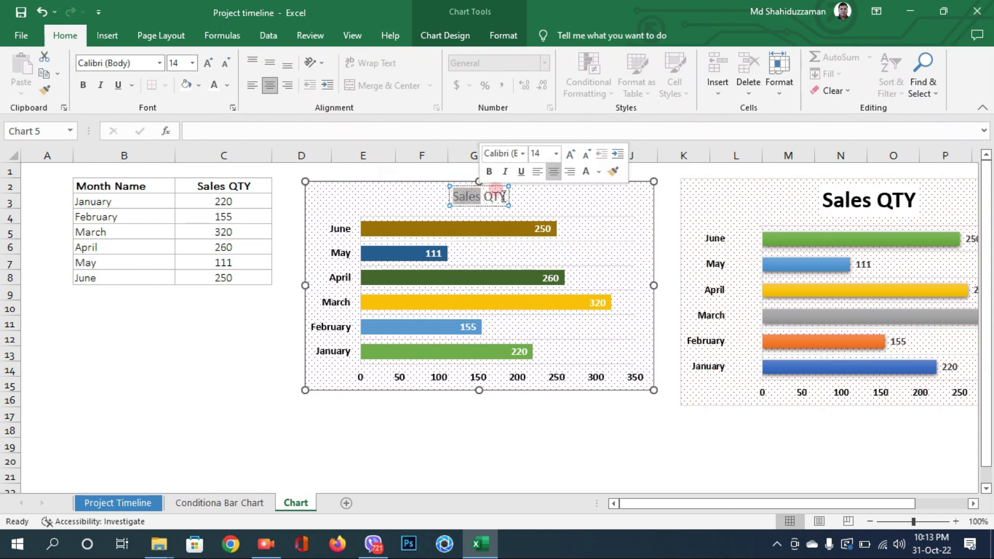
{"action": "left_click", "coordinate": [506, 197]}
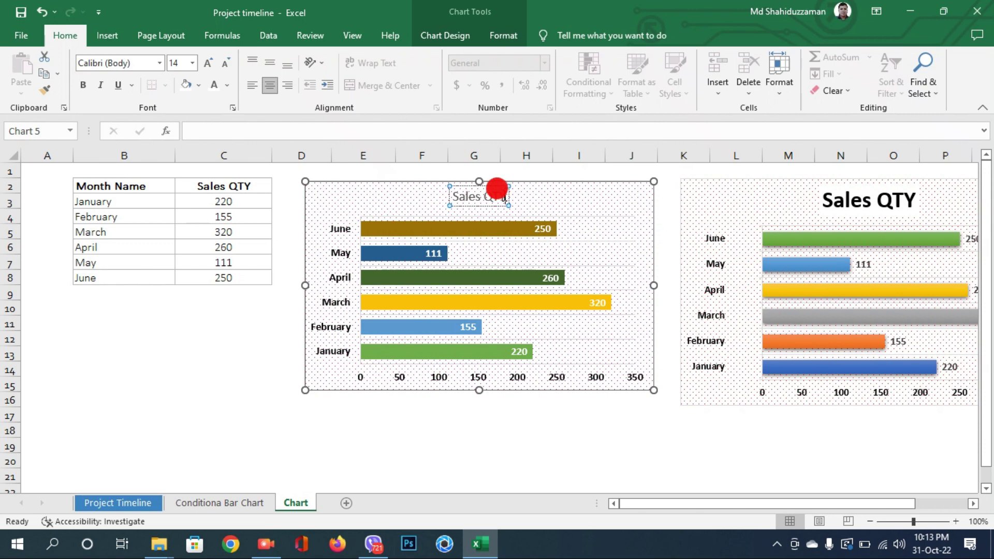
{"action": "left_click", "coordinate": [458, 196]}
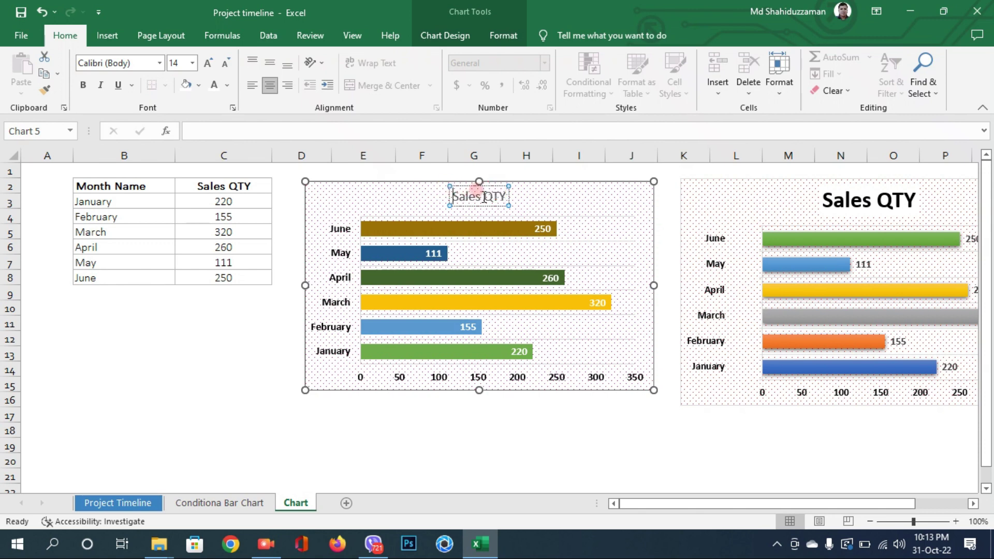
{"action": "left_click_drag", "start_coordinate": [485, 195], "coordinate": [510, 194]}
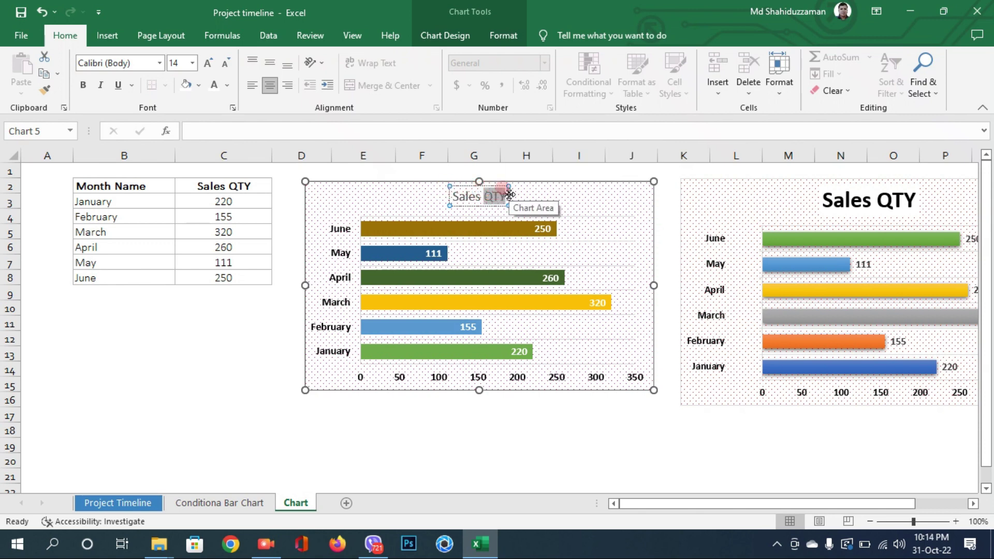
{"action": "type", "text": "Report"}
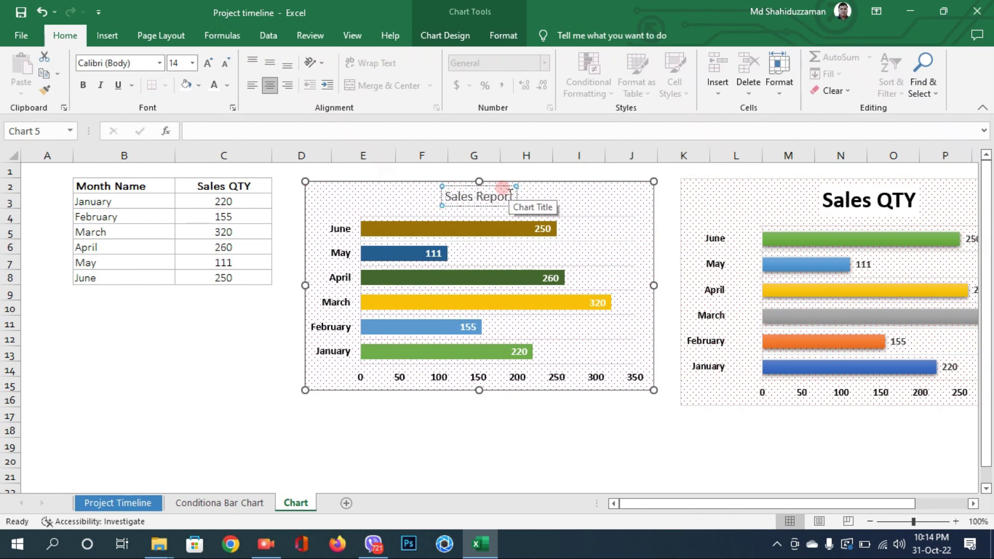
{"action": "left_click", "coordinate": [570, 196]}
{"action": "left_click", "coordinate": [483, 194]}
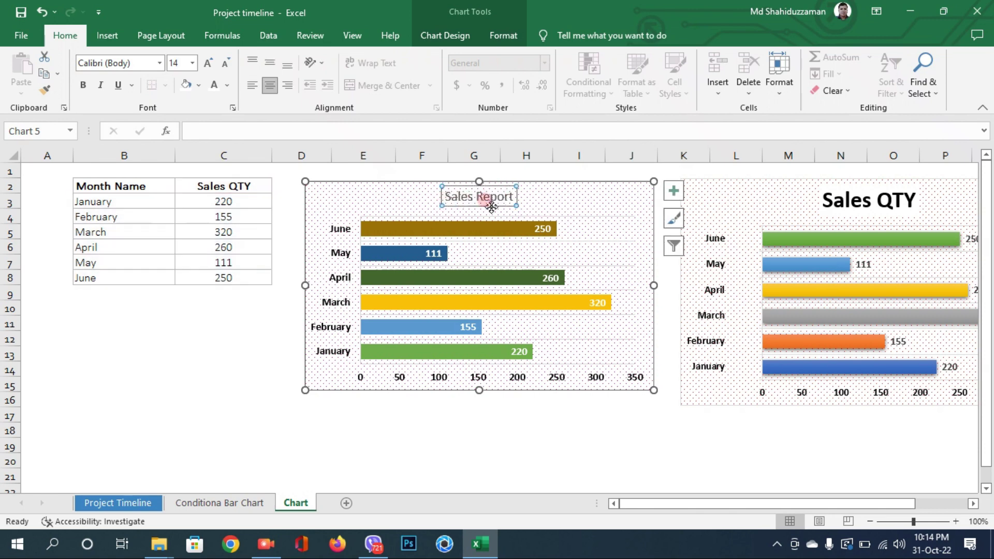
{"action": "left_click", "coordinate": [187, 87]}
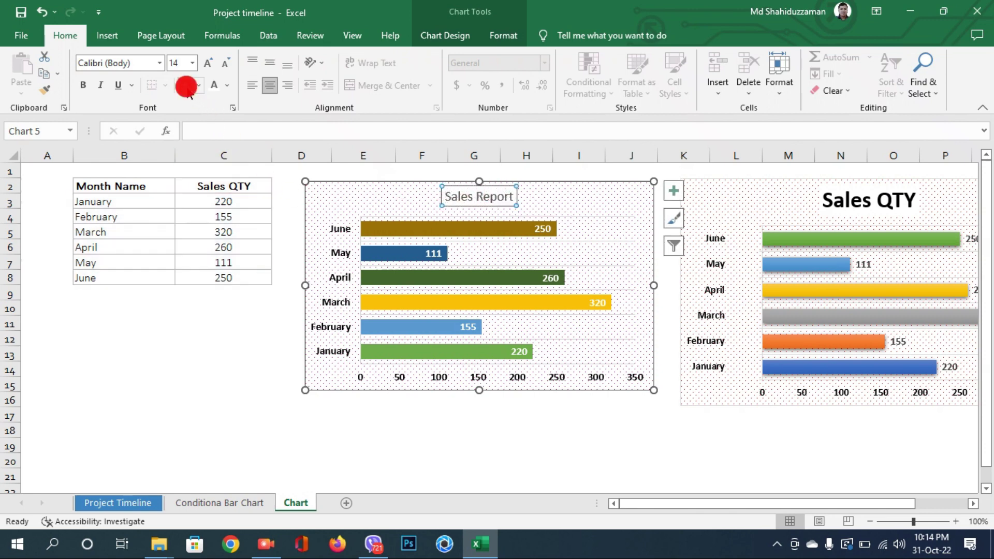
Fill the Sales Report title with dark slate blue-grey and set its text to white
{"action": "left_click", "coordinate": [199, 86]}
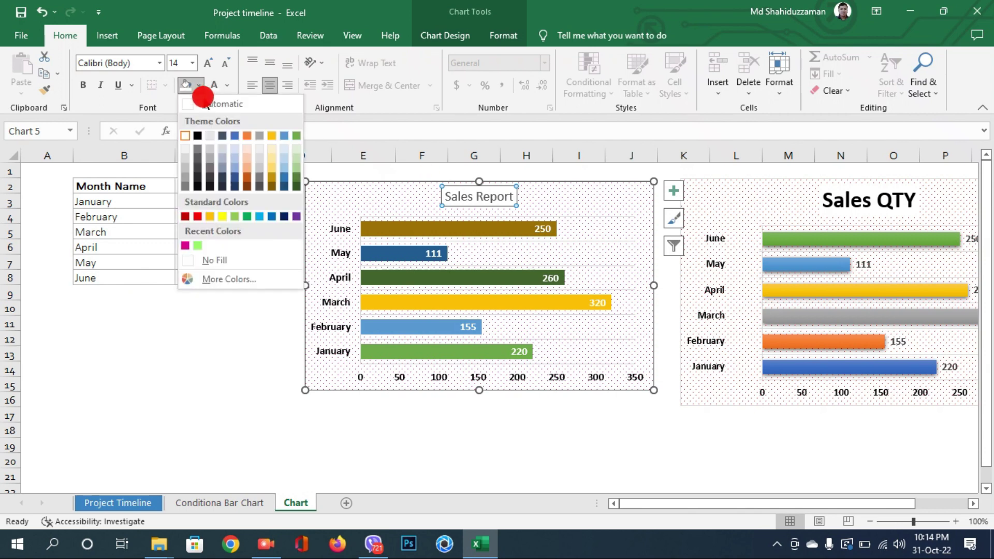
{"action": "left_click", "coordinate": [222, 135]}
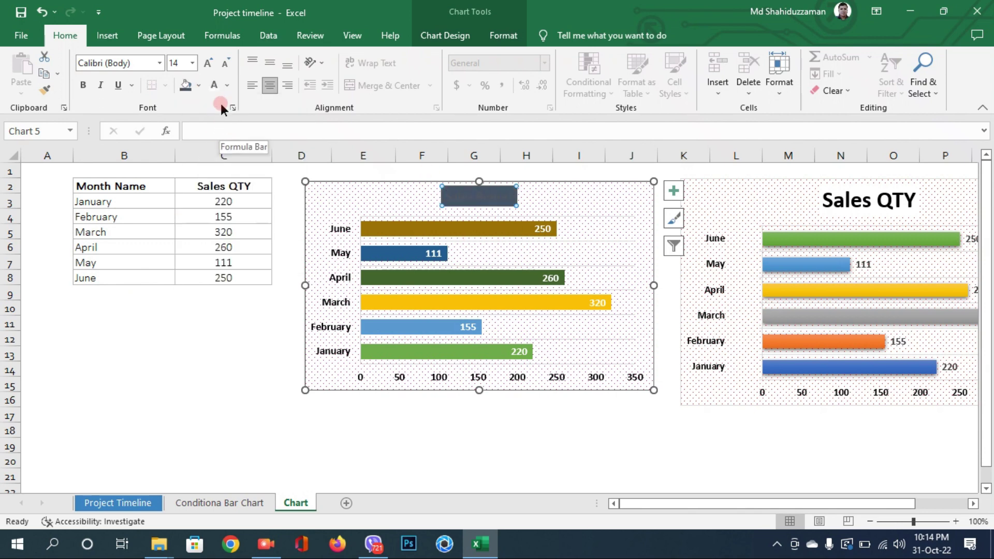
{"action": "left_click", "coordinate": [214, 85]}
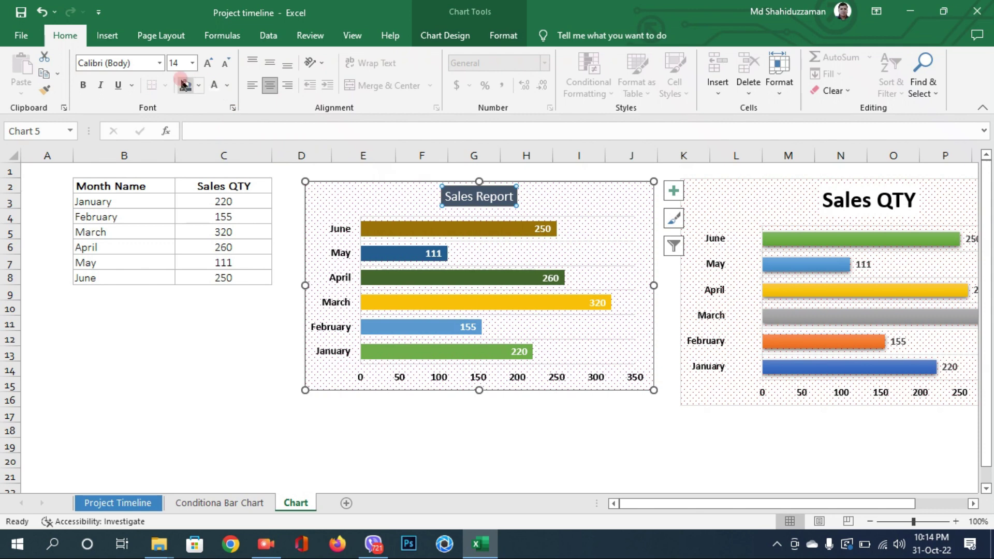
{"action": "left_click", "coordinate": [276, 350]}
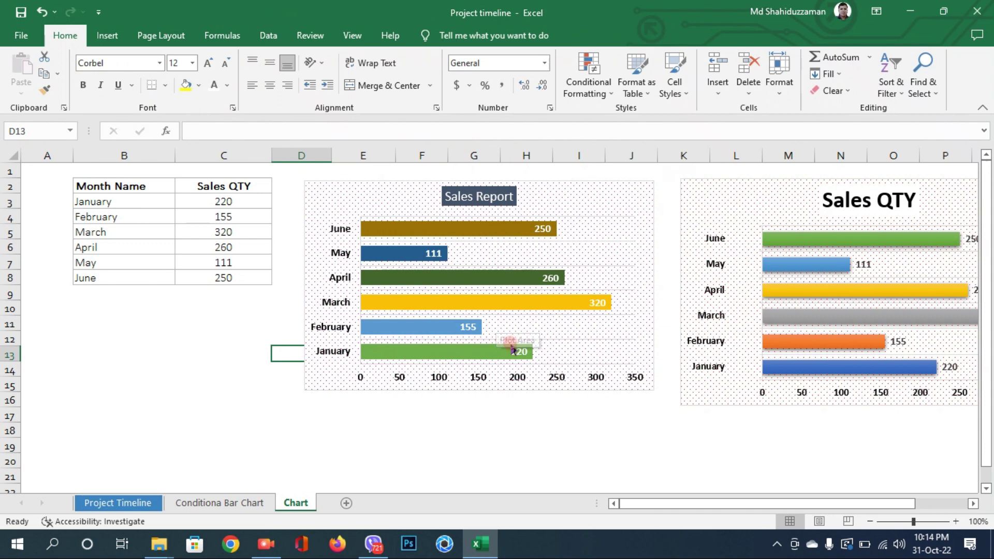
{"action": "left_click", "coordinate": [477, 195]}
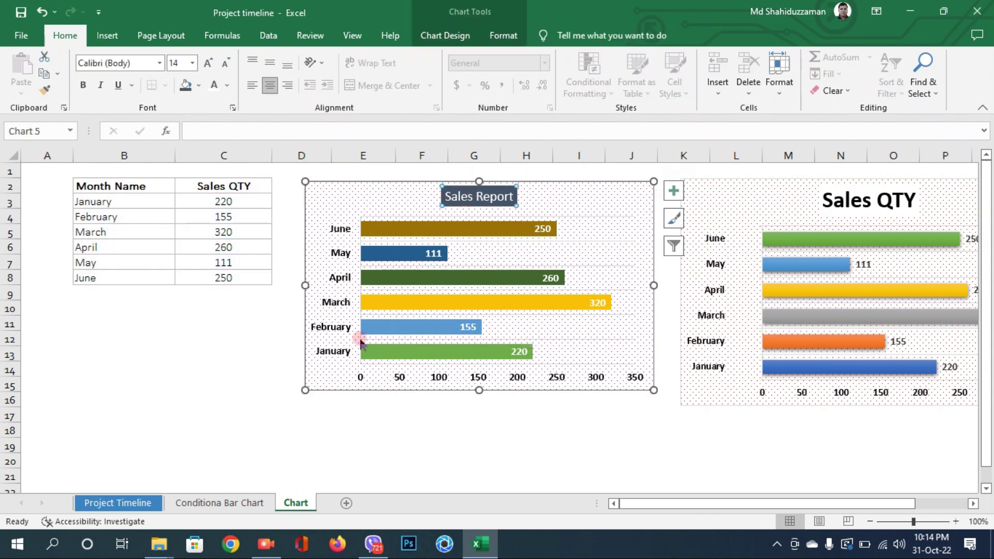
{"action": "left_click", "coordinate": [237, 369]}
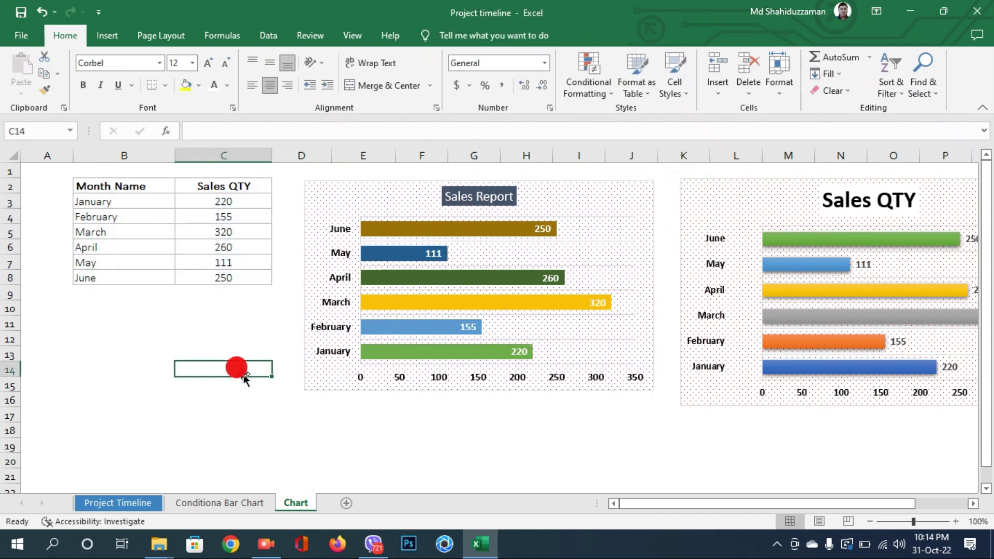